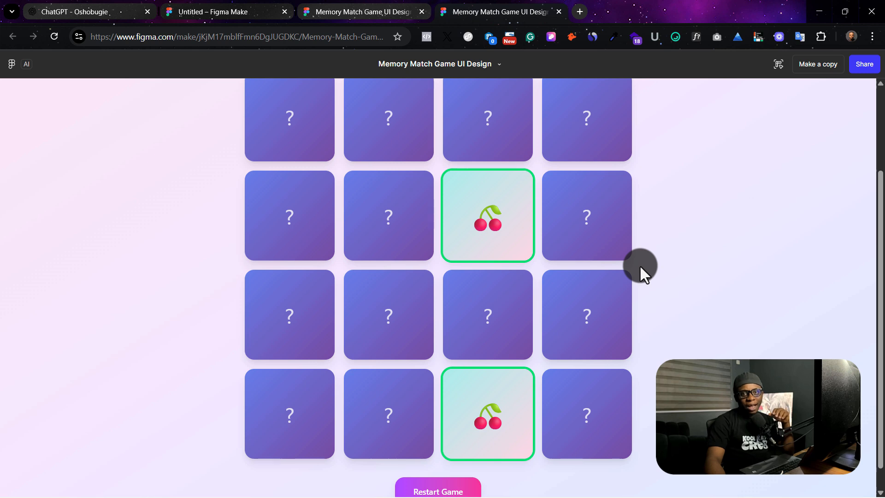
Step: Switch to ChatGPT and read through the Memory Match Game (Flip Cards) prompt
{"action": "left_click", "coordinate": [249, 13]}
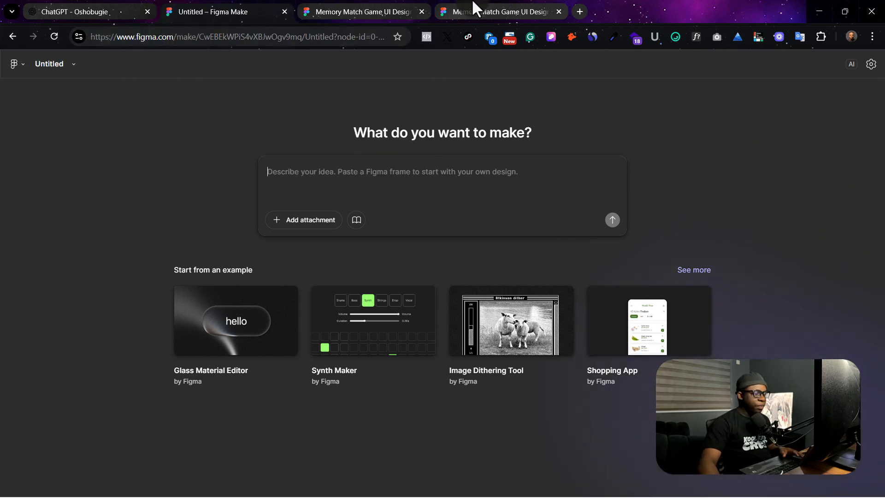
{"action": "left_click", "coordinate": [75, 10]}
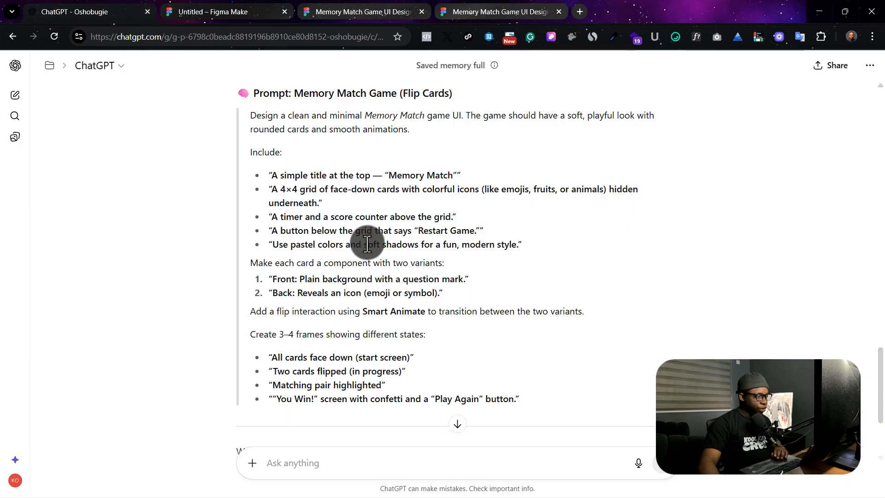
{"action": "scroll", "coordinate": [347, 138], "scroll_direction": "up", "scroll_amount": 1}
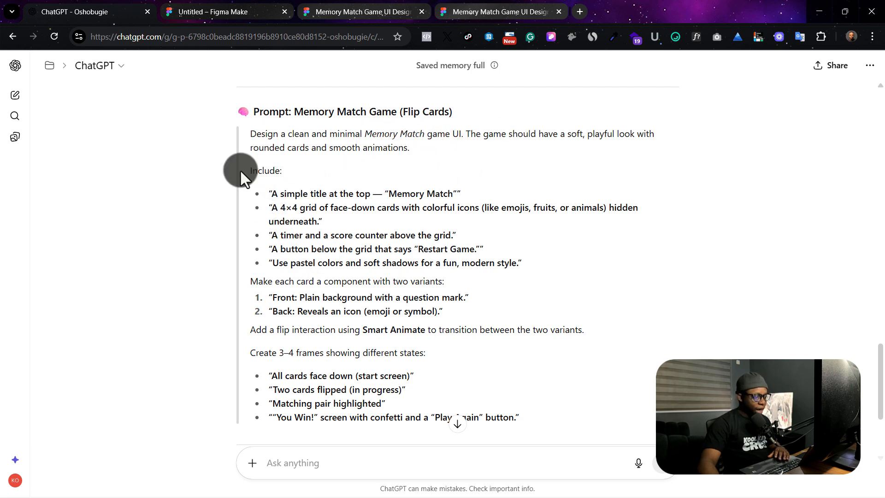
{"action": "scroll", "coordinate": [338, 231], "scroll_direction": "down", "scroll_amount": 1}
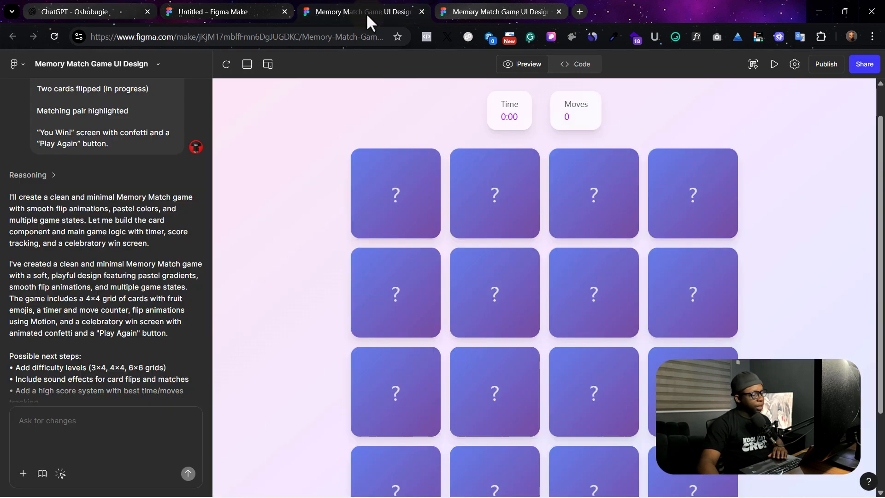
Step: Switch to the Memory Match Game UI Design file in Figma Make and review its original prompt, the AI response and the game preview
{"action": "left_click", "coordinate": [366, 13]}
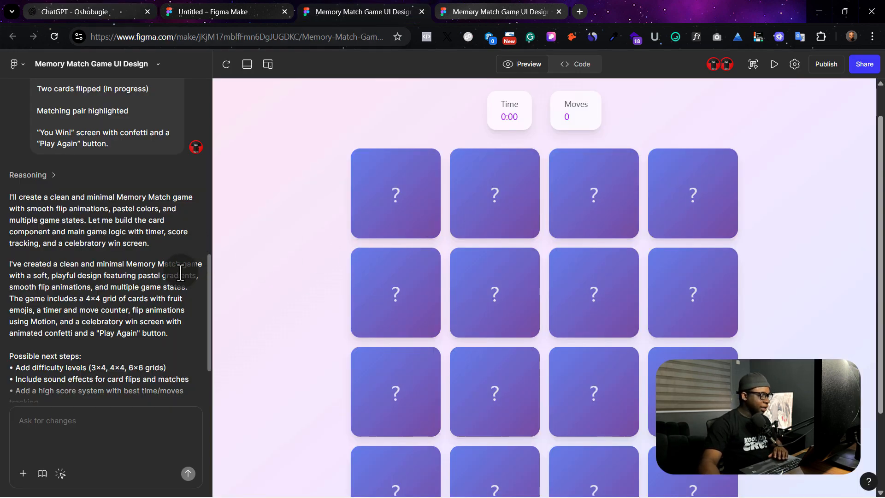
{"action": "scroll", "coordinate": [129, 245], "scroll_direction": "up", "scroll_amount": 10}
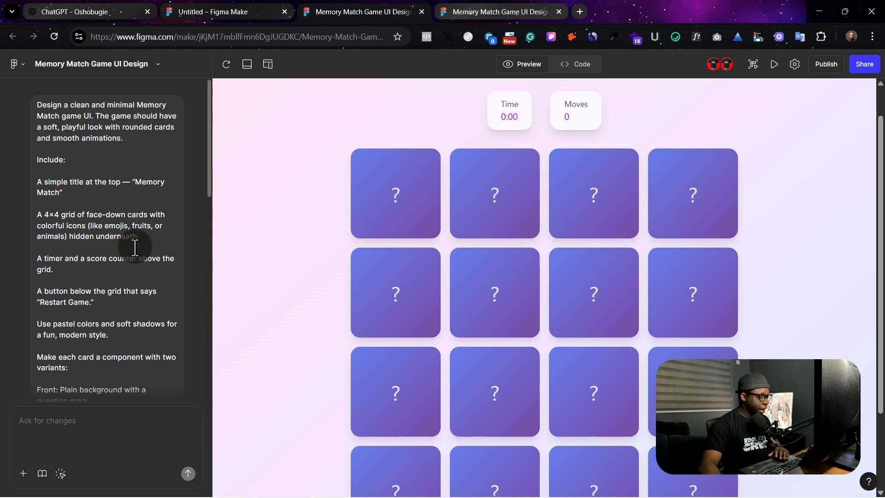
{"action": "scroll", "coordinate": [135, 247], "scroll_direction": "down", "scroll_amount": 2}
{"action": "scroll", "coordinate": [161, 242], "scroll_direction": "down", "scroll_amount": 10}
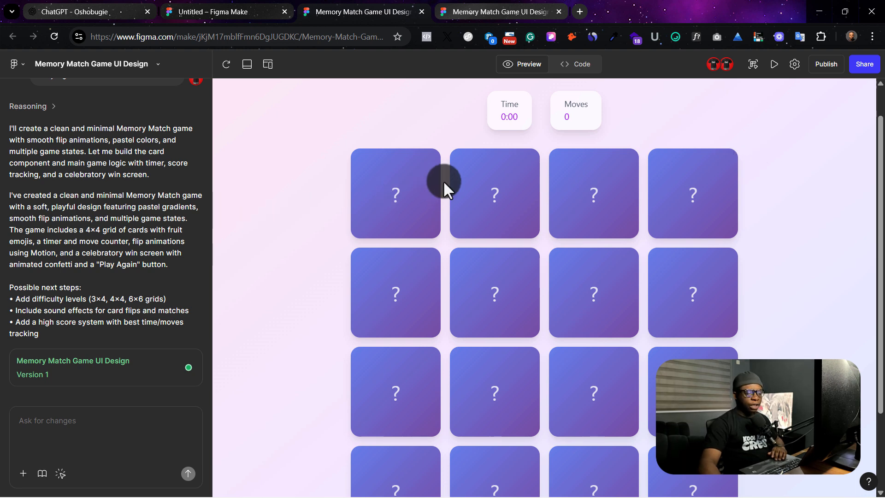
{"action": "scroll", "coordinate": [458, 188], "scroll_direction": "down", "scroll_amount": 1}
{"action": "scroll", "coordinate": [387, 276], "scroll_direction": "up", "scroll_amount": 2}
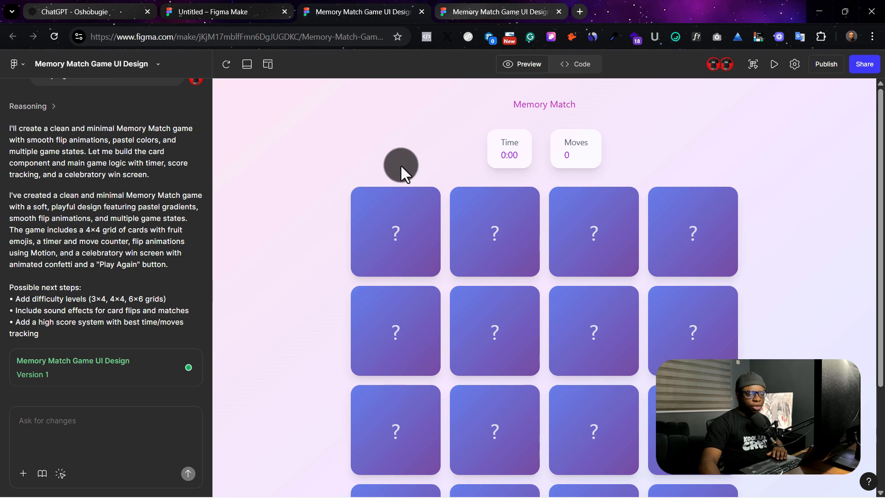
Step: Preview the game at iPhone 16 size, check the other available device sizes, and return to the full-width preview
{"action": "left_click", "coordinate": [267, 64]}
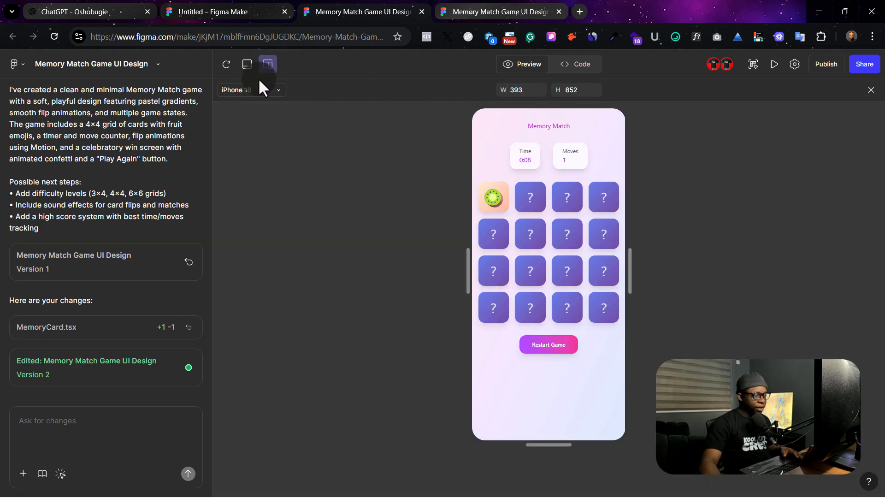
{"action": "left_click", "coordinate": [264, 65]}
{"action": "left_click", "coordinate": [264, 65]}
{"action": "left_click", "coordinate": [266, 91]}
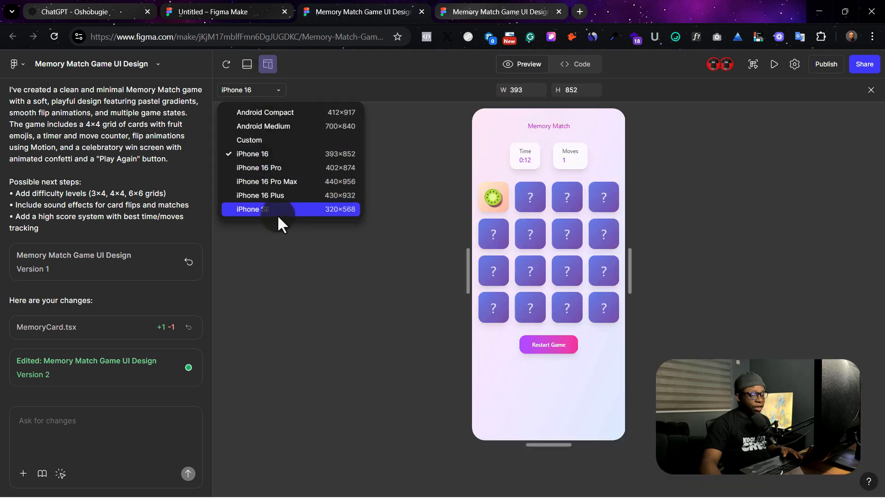
{"action": "left_click", "coordinate": [613, 138]}
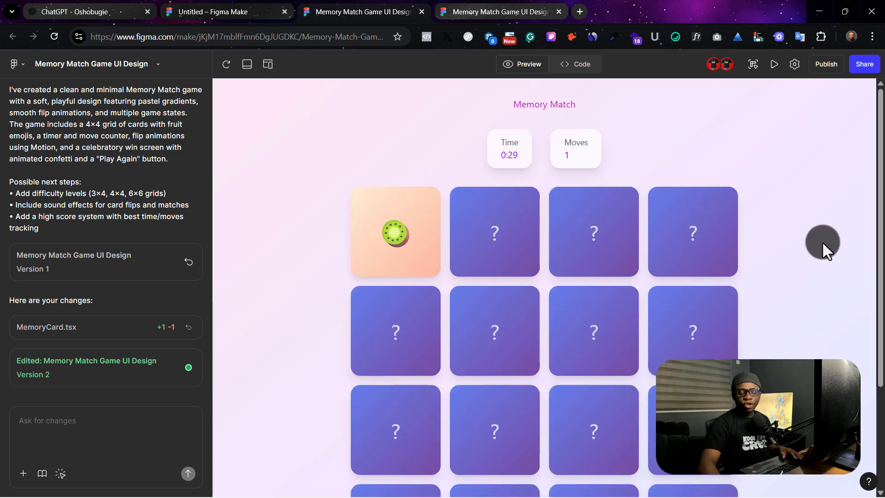
{"action": "right_click", "coordinate": [875, 253]}
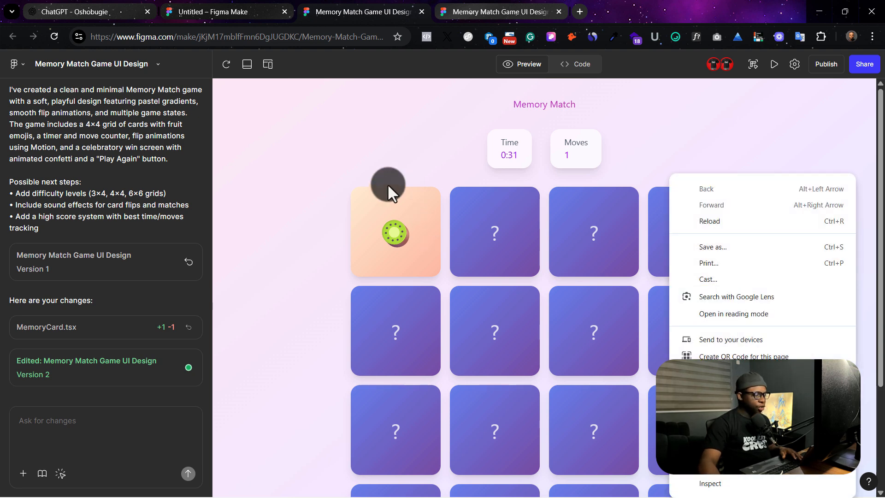
{"action": "left_click", "coordinate": [275, 154]}
Step: Send the change request "I want the game to be played by two persons. they can take turns"
{"action": "left_click", "coordinate": [62, 443]}
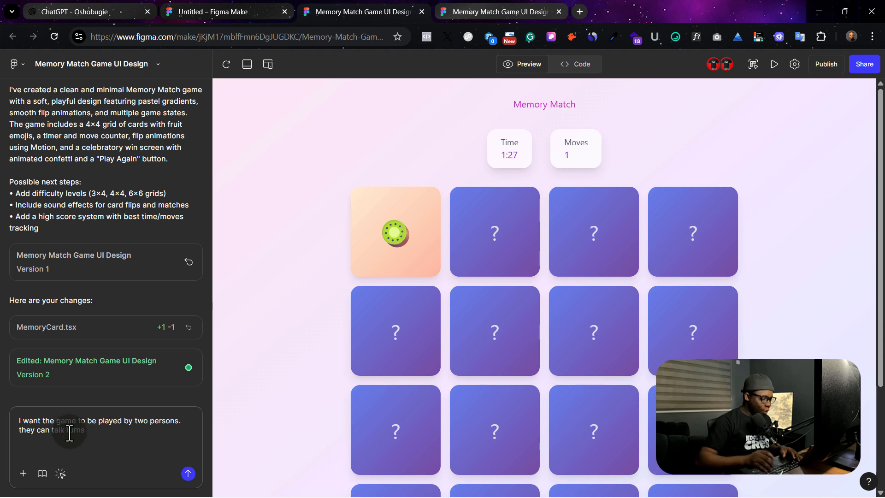
{"action": "key", "text": "BackSpace"}
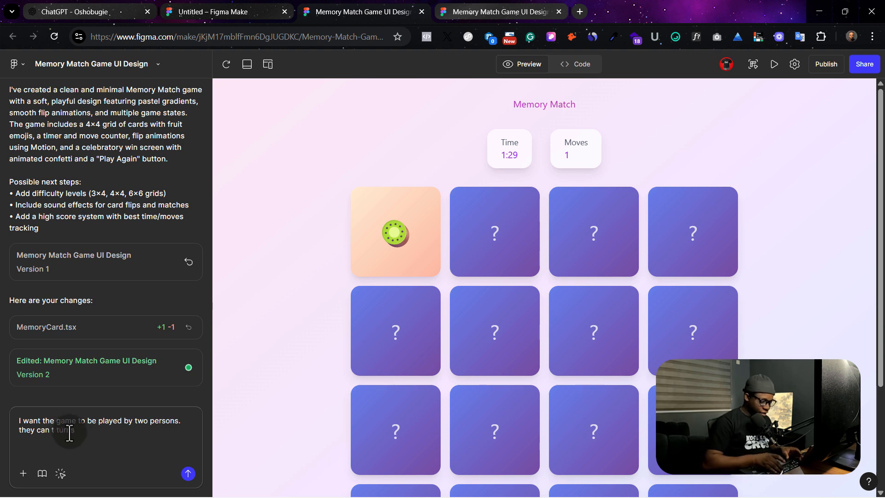
{"action": "type", "text": "e"}
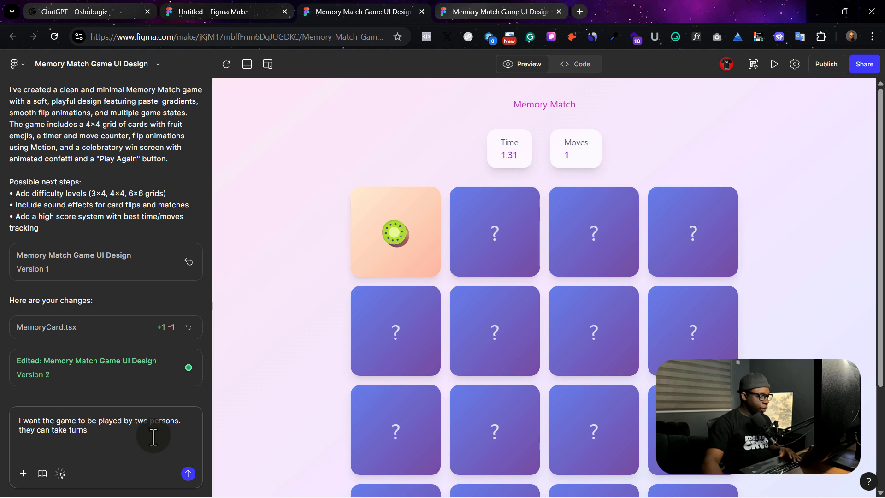
{"action": "left_click", "coordinate": [189, 473]}
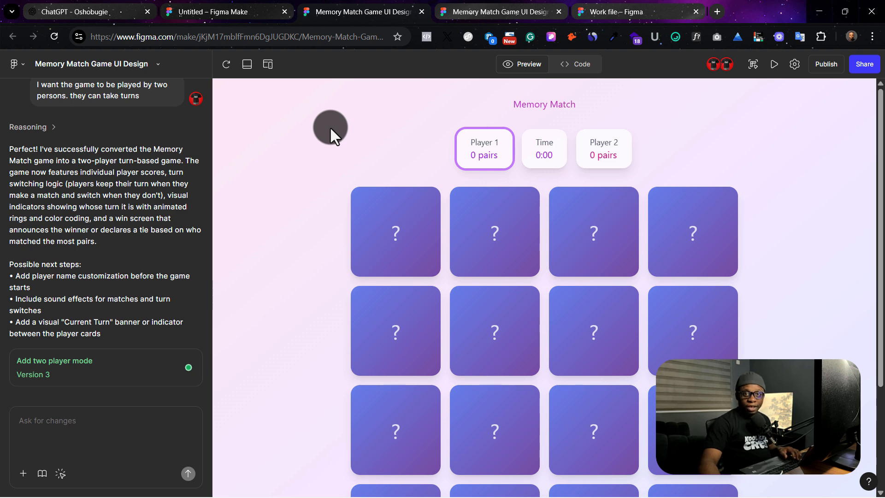
Step: Test turn-taking in the two-player game by flipping two cards each for Player 1, Player 2 and Player 1 again
{"action": "left_click", "coordinate": [382, 249]}
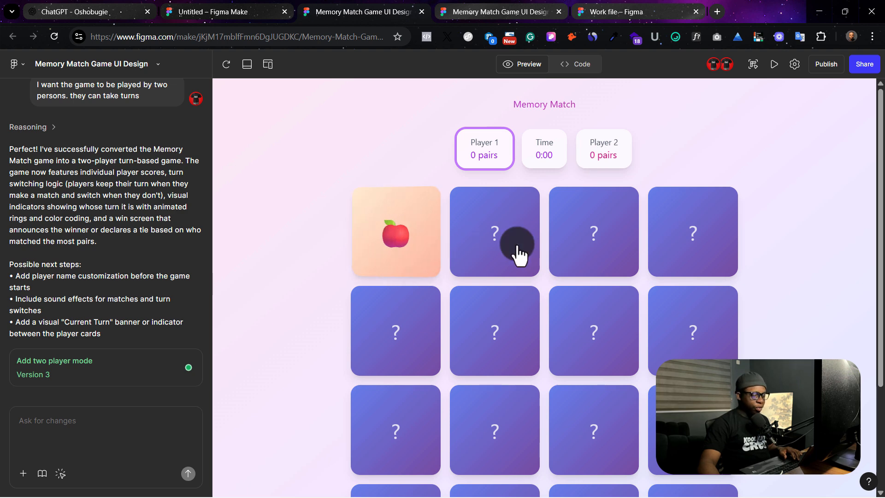
{"action": "left_click", "coordinate": [607, 247]}
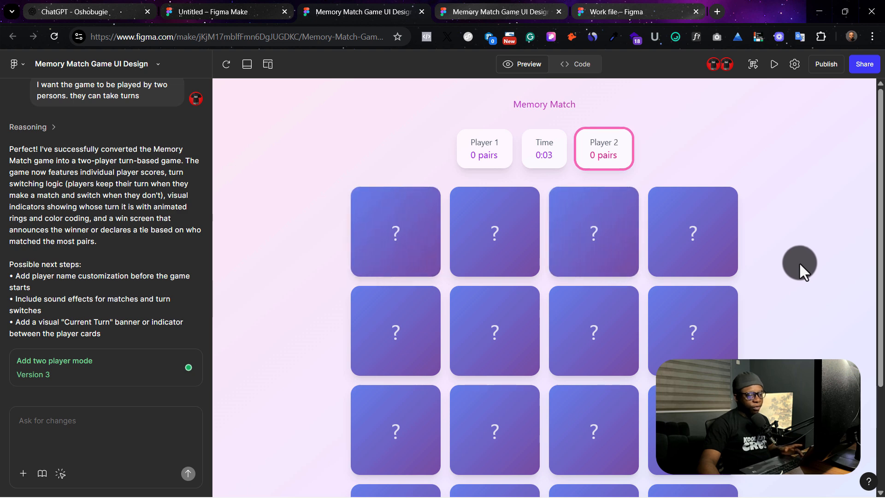
{"action": "left_click", "coordinate": [404, 357]}
{"action": "left_click", "coordinate": [608, 265]}
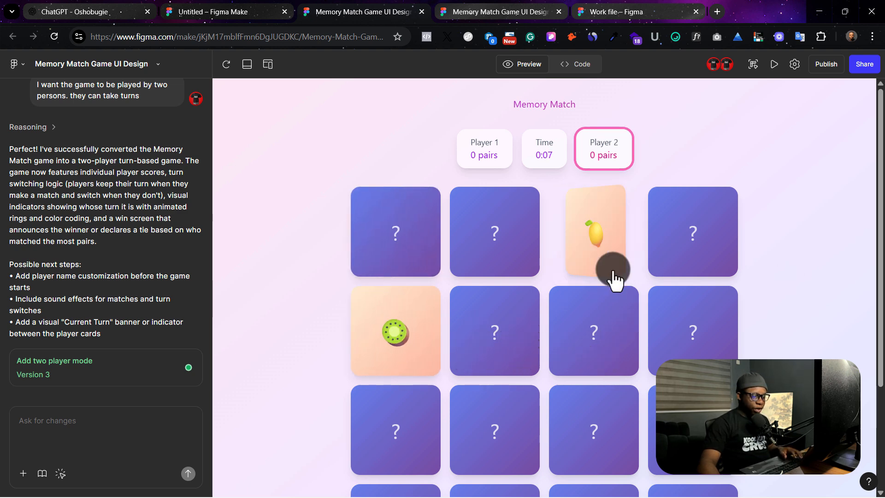
{"action": "scroll", "coordinate": [668, 310], "scroll_direction": "down", "scroll_amount": 3}
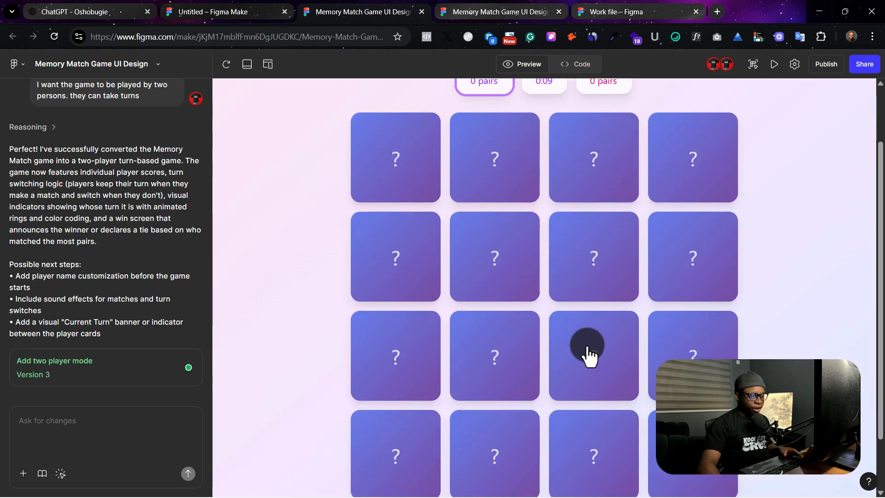
{"action": "left_click", "coordinate": [596, 313]}
{"action": "left_click", "coordinate": [501, 305]}
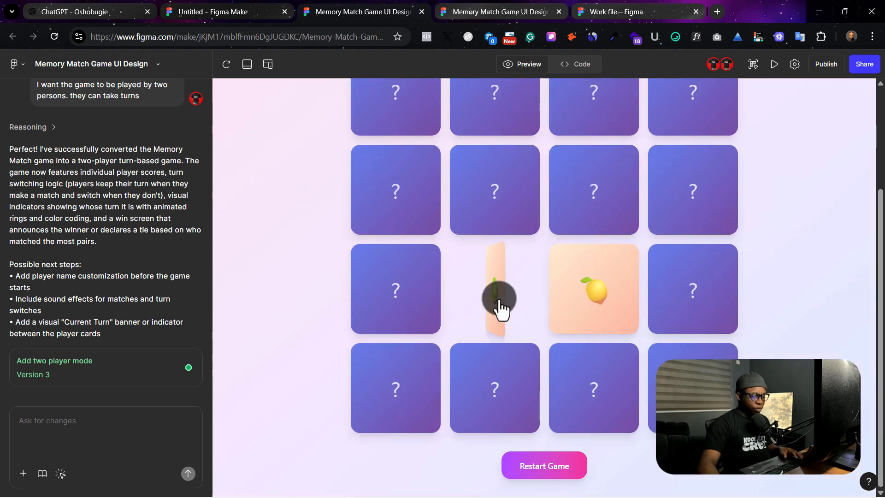
Step: Flip the lemon card and the first row's last card for Player 2, and match the two apple cards for Player 1
{"action": "scroll", "coordinate": [573, 332], "scroll_direction": "up", "scroll_amount": 3}
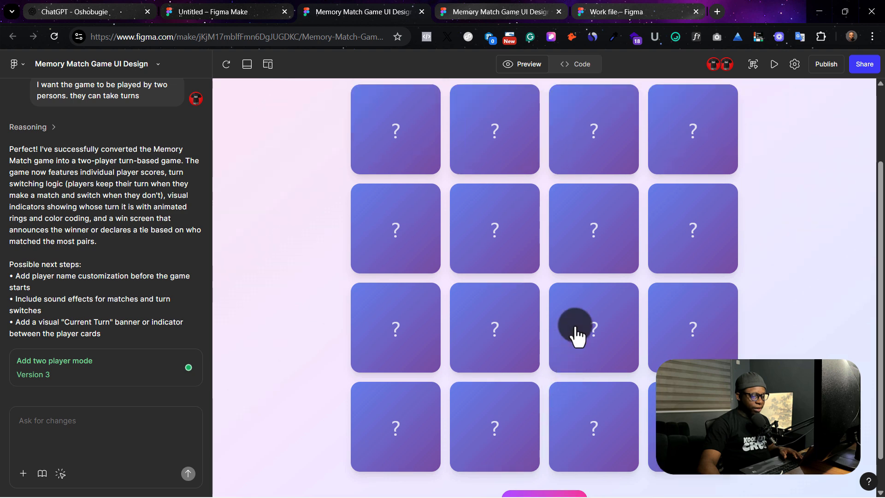
{"action": "scroll", "coordinate": [577, 332], "scroll_direction": "down", "scroll_amount": 3}
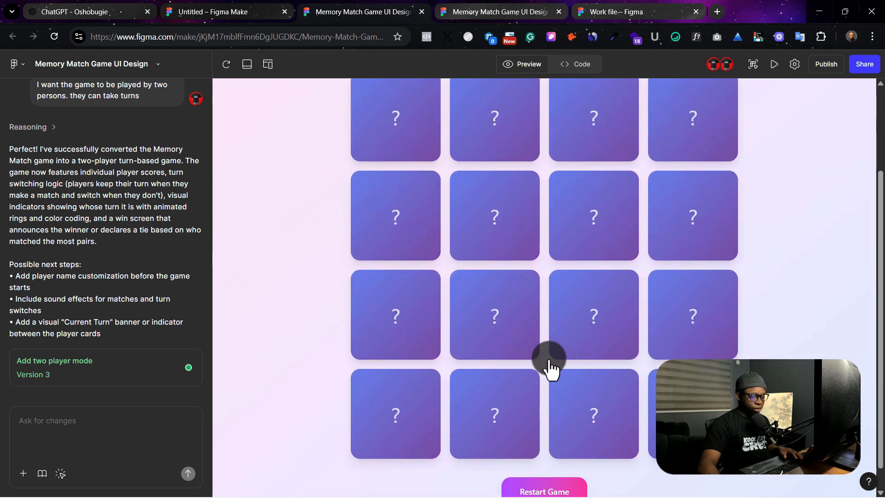
{"action": "scroll", "coordinate": [551, 368], "scroll_direction": "up", "scroll_amount": 3}
{"action": "left_click", "coordinate": [597, 444]}
{"action": "left_click", "coordinate": [704, 242]}
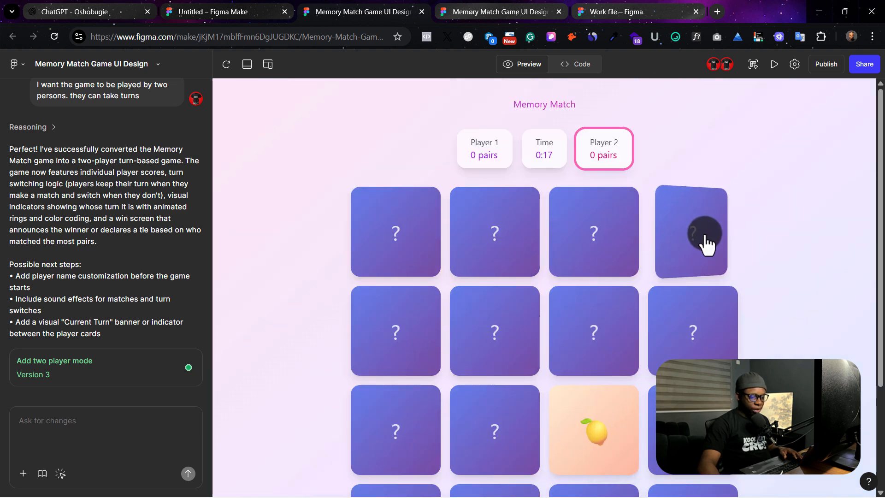
{"action": "left_click", "coordinate": [401, 251]}
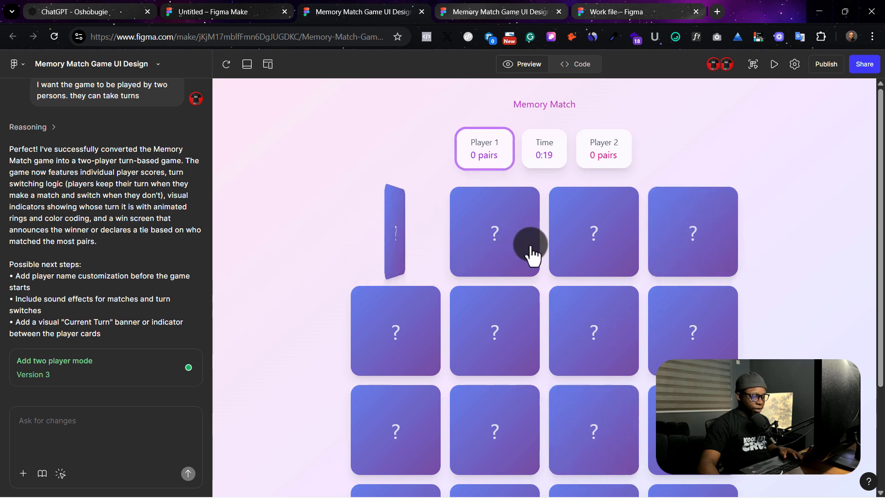
{"action": "left_click", "coordinate": [692, 347]}
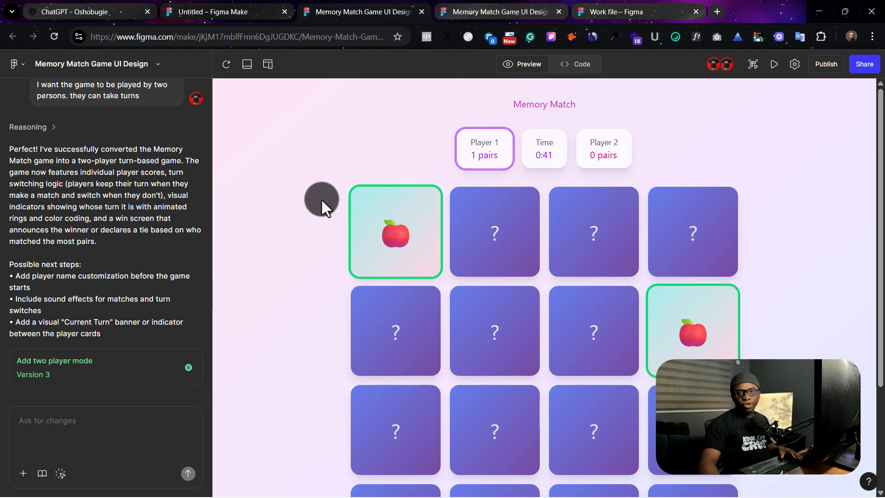
Step: Switch to the Work file in Figma Design and copy the Landing page frame
{"action": "left_click", "coordinate": [613, 11]}
{"action": "left_click", "coordinate": [176, 110]}
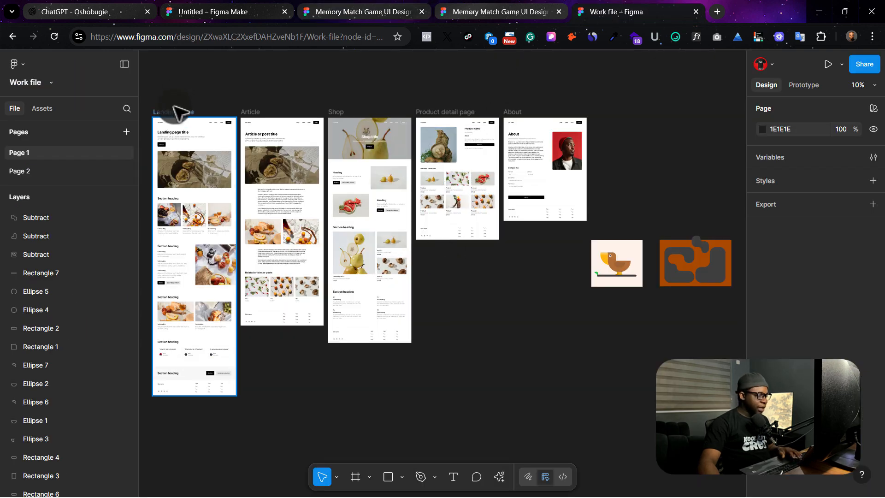
{"action": "key", "text": "shift+2"}
{"action": "key", "text": "ctrl+equal"}
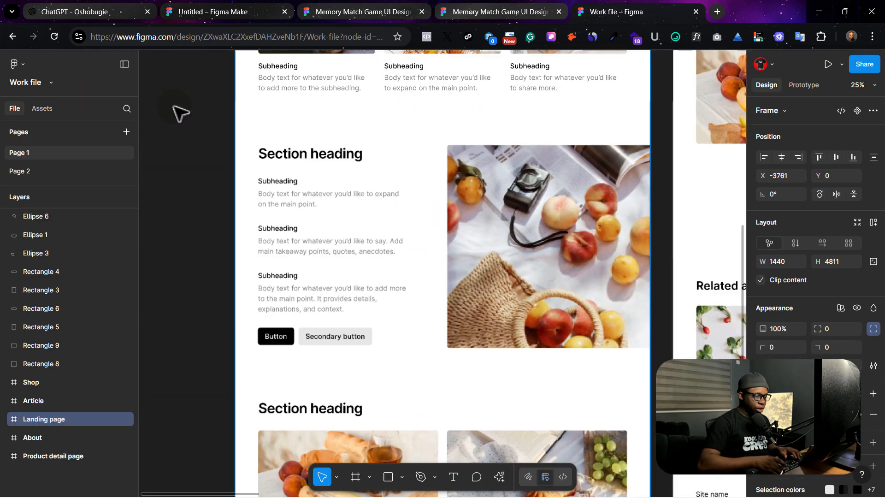
{"action": "scroll", "coordinate": [326, 187], "scroll_direction": "up", "scroll_amount": 10}
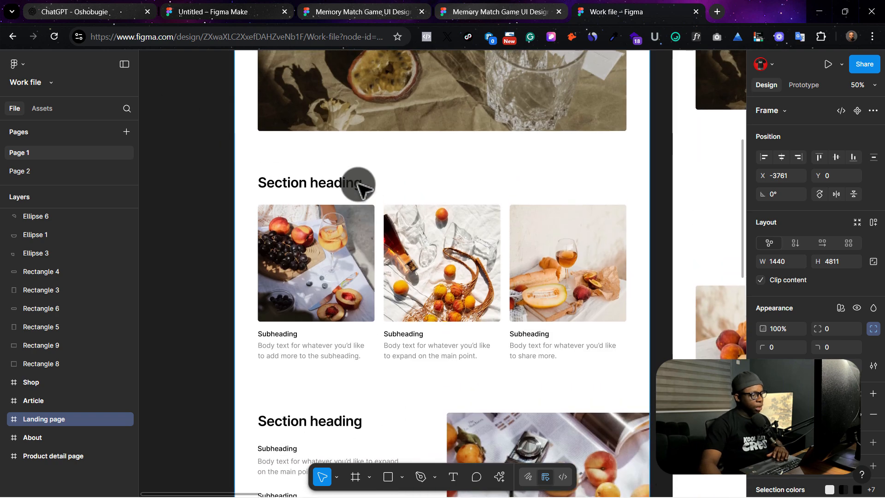
{"action": "scroll", "coordinate": [360, 184], "scroll_direction": "up", "scroll_amount": 5}
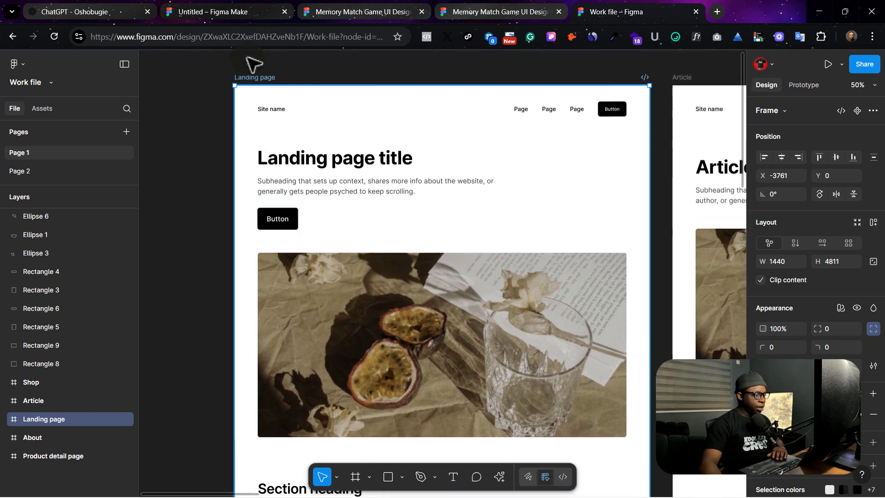
{"action": "right_click", "coordinate": [254, 75]}
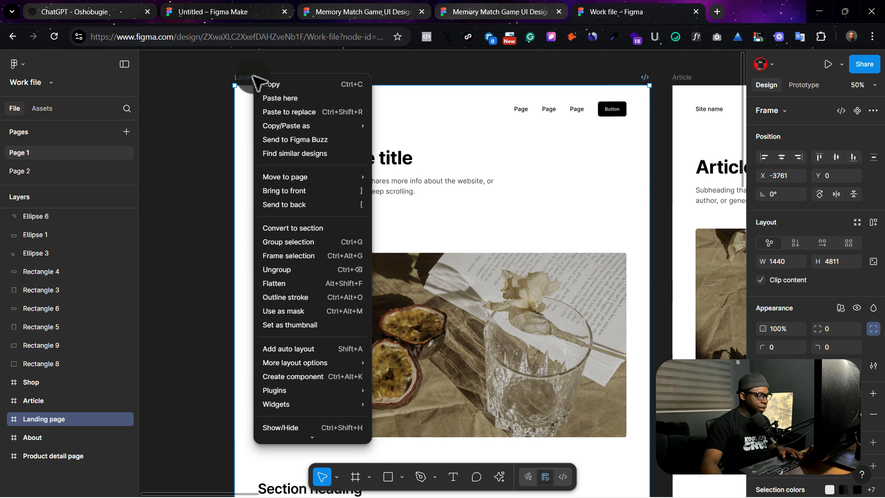
{"action": "left_click", "coordinate": [315, 84]}
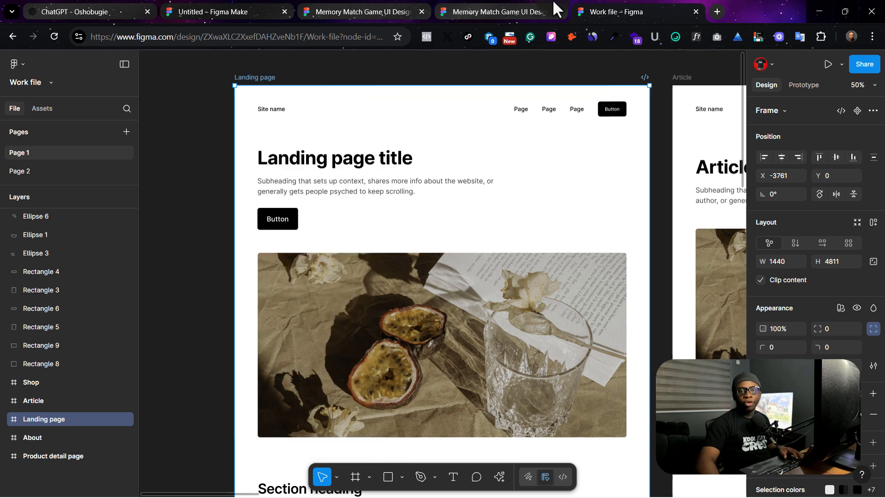
Step: Switch to the Untitled Figma Make file and paste the copied Landing page frame into the empty prompt as an attachment
{"action": "left_click", "coordinate": [507, 10]}
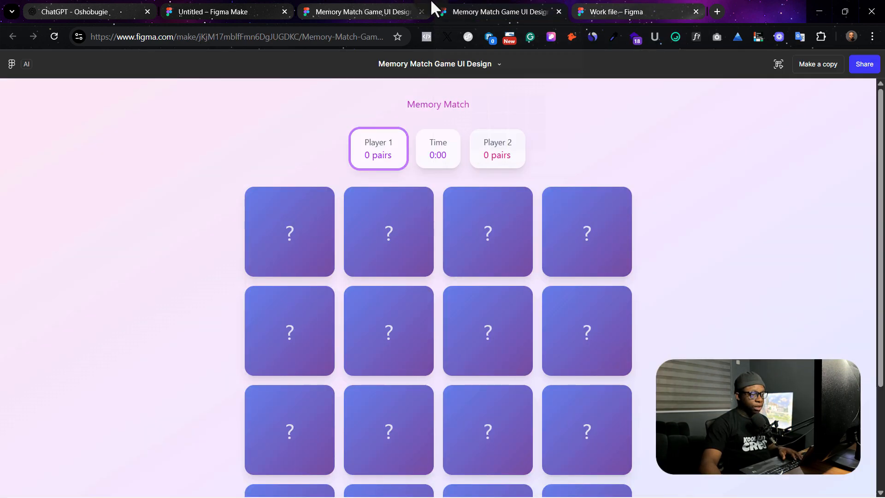
{"action": "left_click", "coordinate": [391, 10]}
{"action": "left_click", "coordinate": [234, 9]}
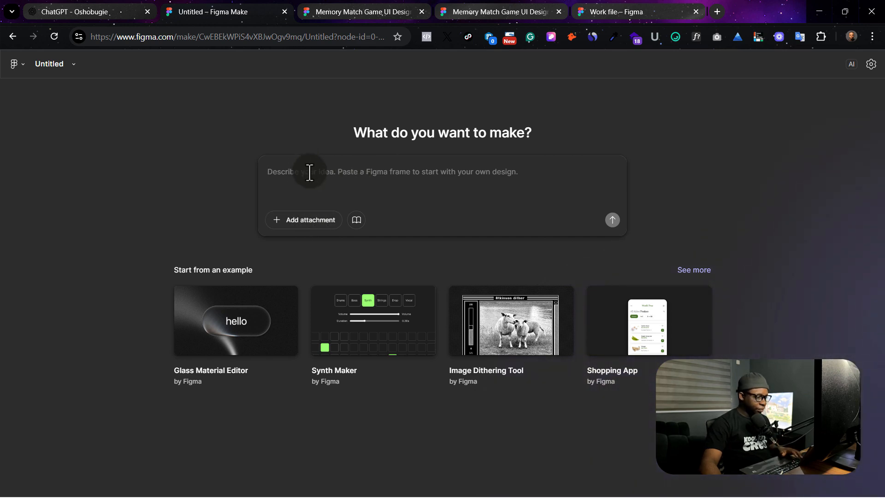
{"action": "key", "text": "ctrl+v"}
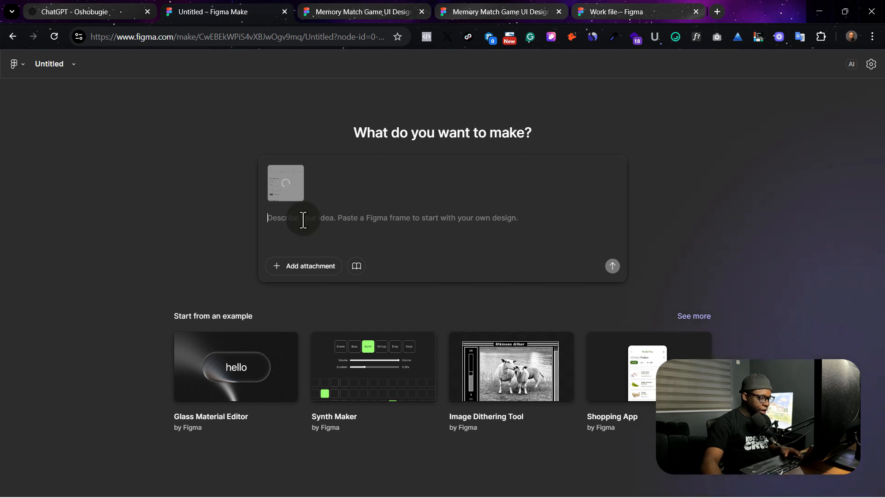
Step: Submit the prompt "Create the landing page" and check the generated preview against the Landing page frame in the Work file
{"action": "type", "text": "c"}
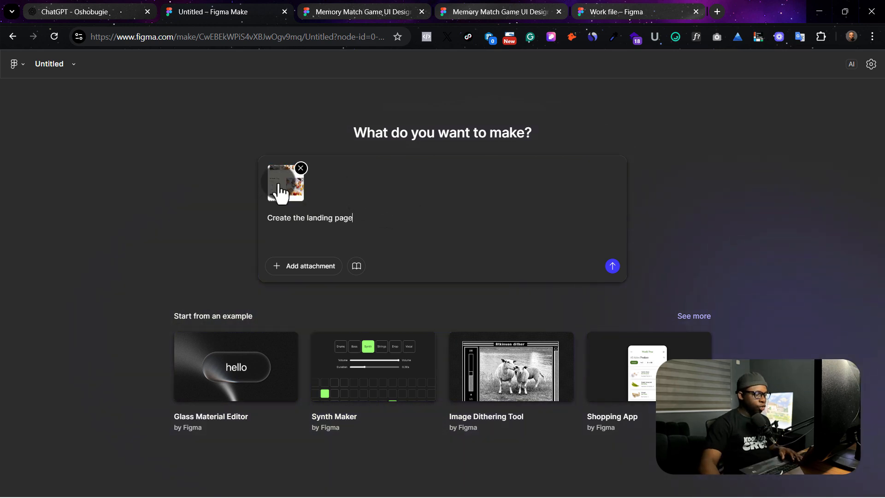
{"action": "left_click", "coordinate": [612, 265]}
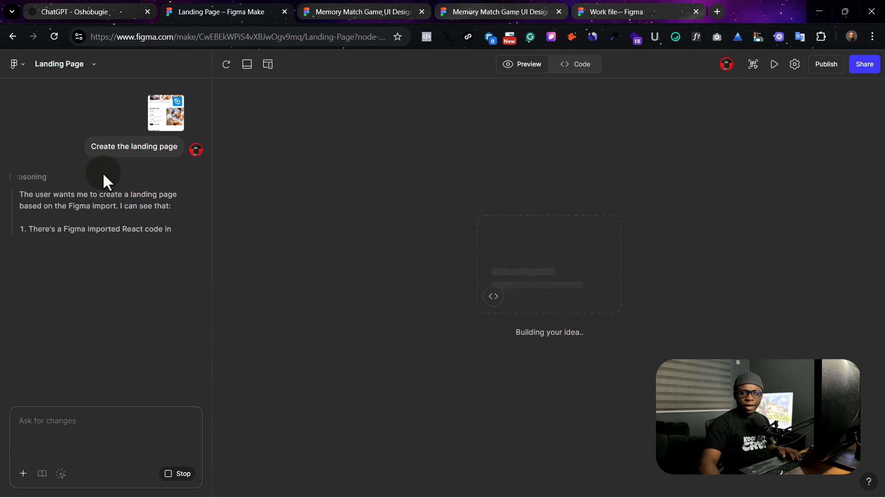
{"action": "left_click", "coordinate": [644, 7]}
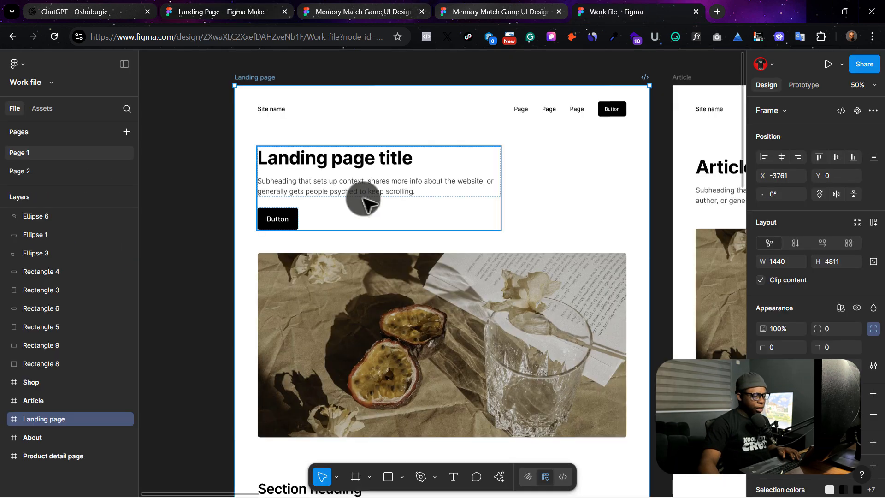
{"action": "left_click", "coordinate": [479, 6]}
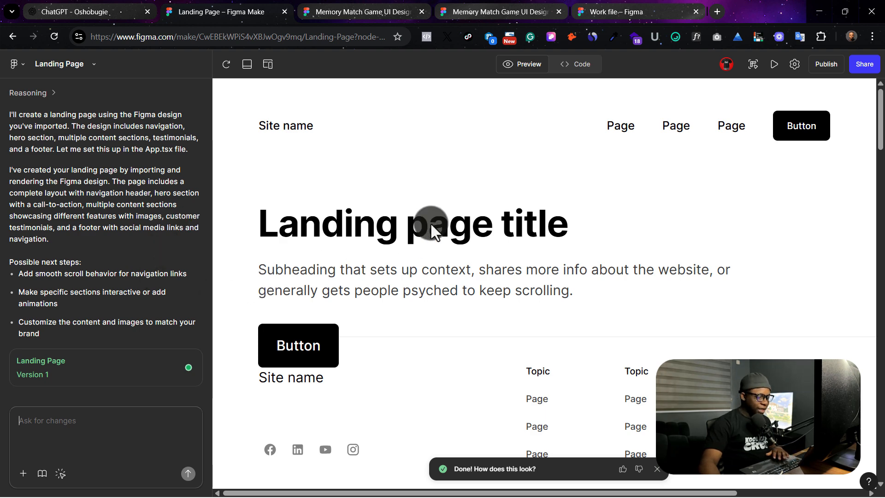
{"action": "scroll", "coordinate": [430, 222], "scroll_direction": "down", "scroll_amount": 4}
{"action": "scroll", "coordinate": [430, 223], "scroll_direction": "up", "scroll_amount": 4}
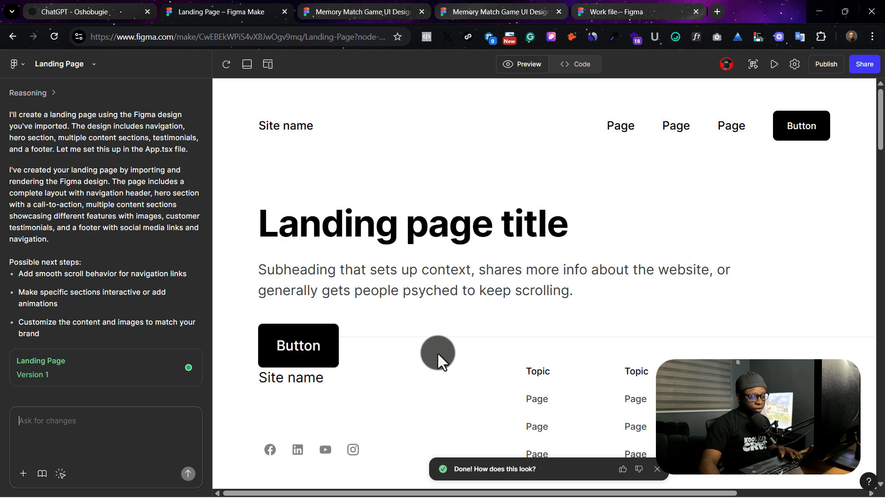
Step: Open the generated landing page as a full-page preview in its own browser tab and look through its sections
{"action": "left_click", "coordinate": [775, 62]}
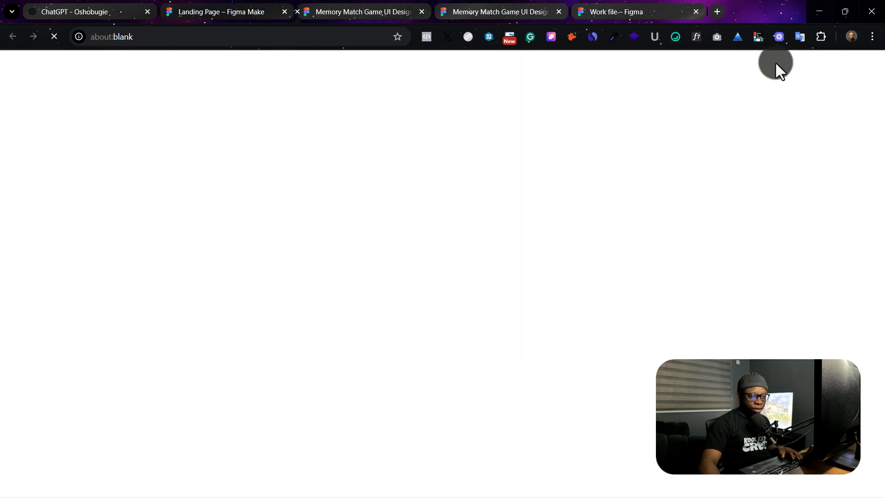
{"action": "left_click", "coordinate": [219, 6]}
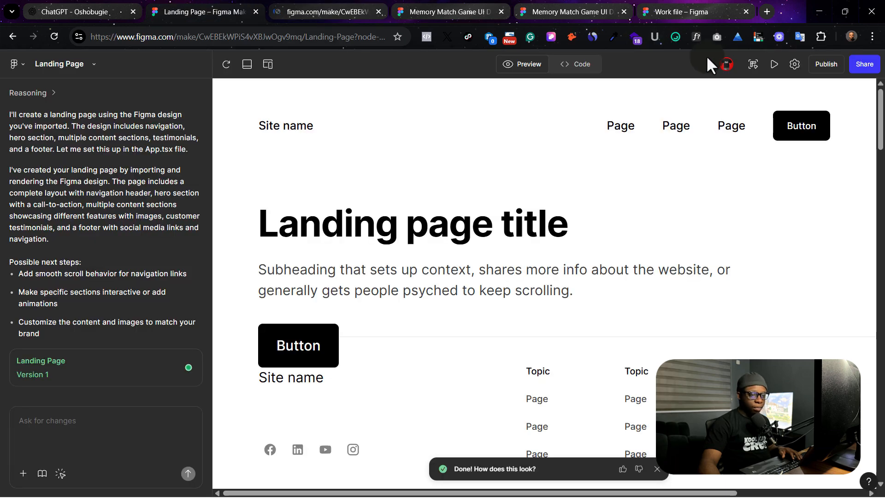
{"action": "left_click", "coordinate": [323, 10]}
{"action": "left_click", "coordinate": [551, 468]}
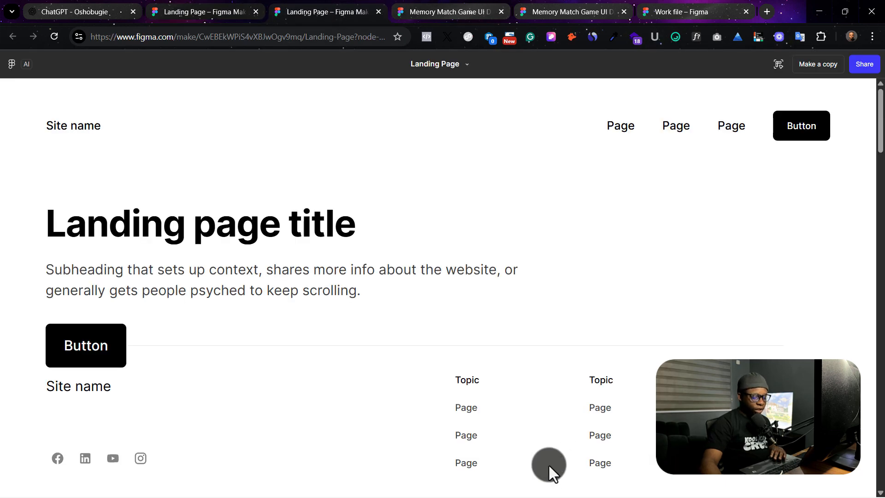
{"action": "scroll", "coordinate": [536, 366], "scroll_direction": "down", "scroll_amount": 15}
{"action": "scroll", "coordinate": [535, 366], "scroll_direction": "down", "scroll_amount": 1}
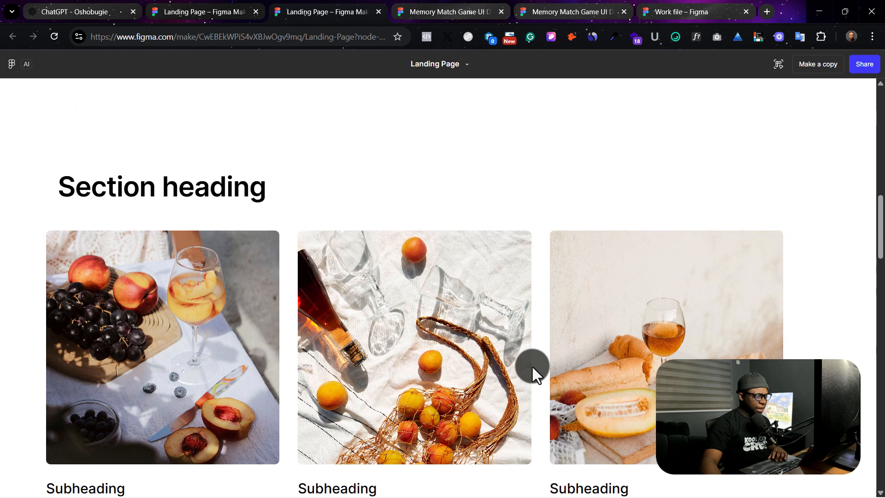
{"action": "scroll", "coordinate": [475, 288], "scroll_direction": "up", "scroll_amount": 13}
{"action": "scroll", "coordinate": [466, 291], "scroll_direction": "up", "scroll_amount": 2}
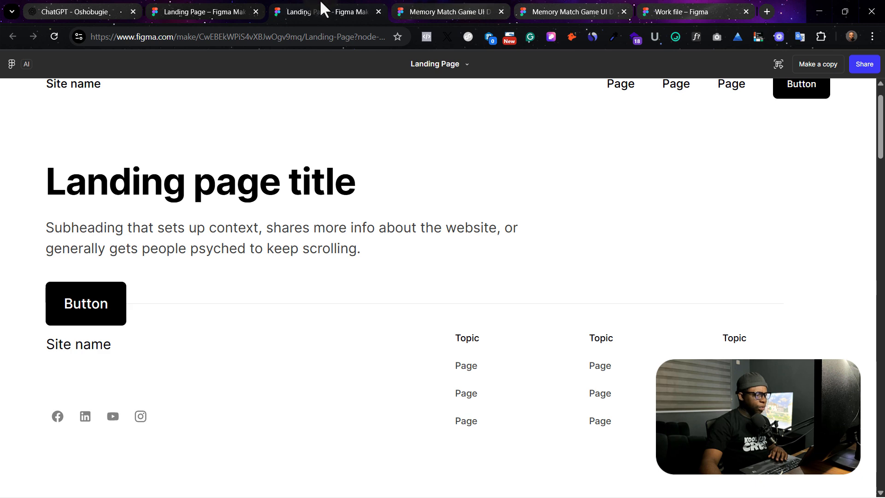
Step: Place the Work file tab beside the full-page preview and compare the original Landing page frame's sections with the generated page
{"action": "left_click_drag", "start_coordinate": [652, 6], "coordinate": [402, 9]}
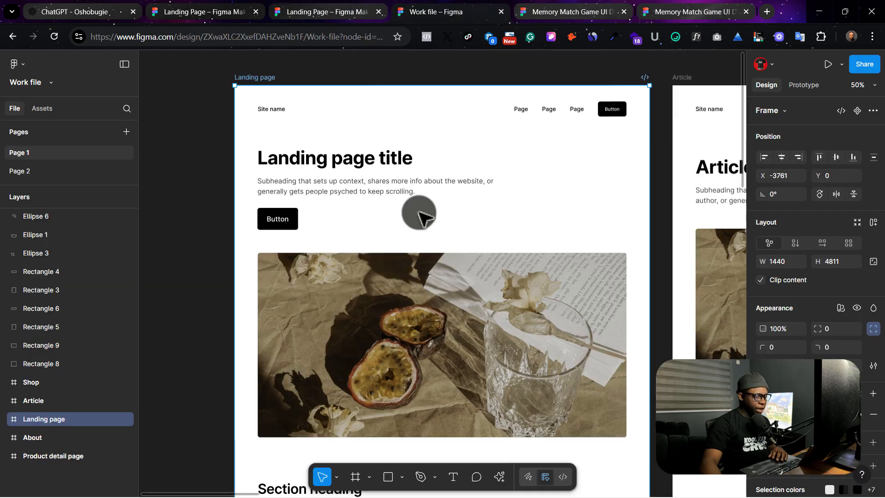
{"action": "scroll", "coordinate": [470, 267], "scroll_direction": "down", "scroll_amount": 8}
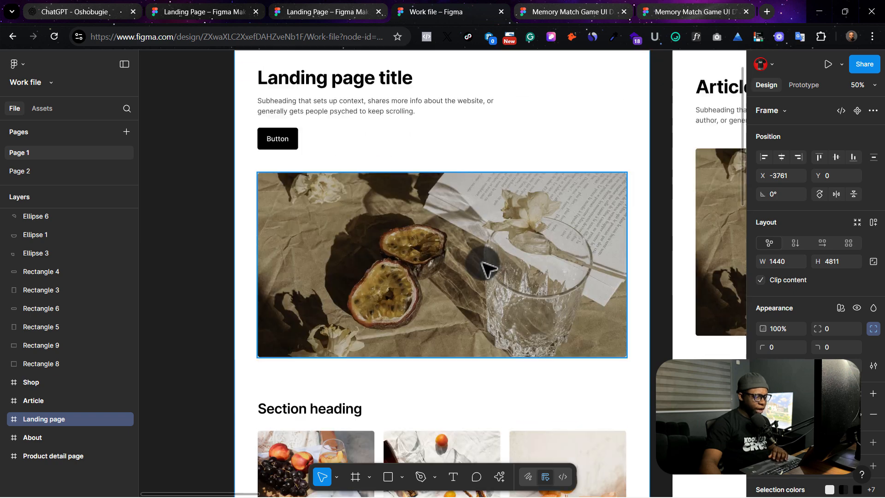
{"action": "scroll", "coordinate": [477, 339], "scroll_direction": "down", "scroll_amount": 3}
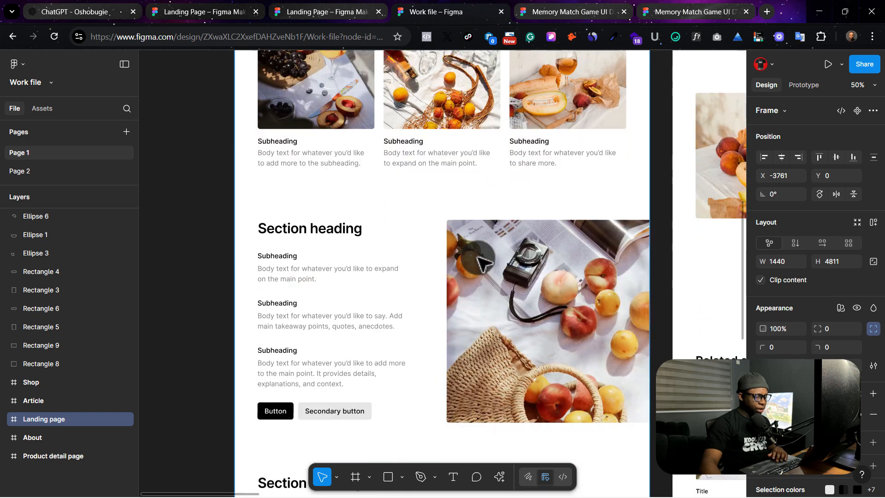
{"action": "left_click", "coordinate": [222, 9]}
{"action": "left_click", "coordinate": [332, 8]}
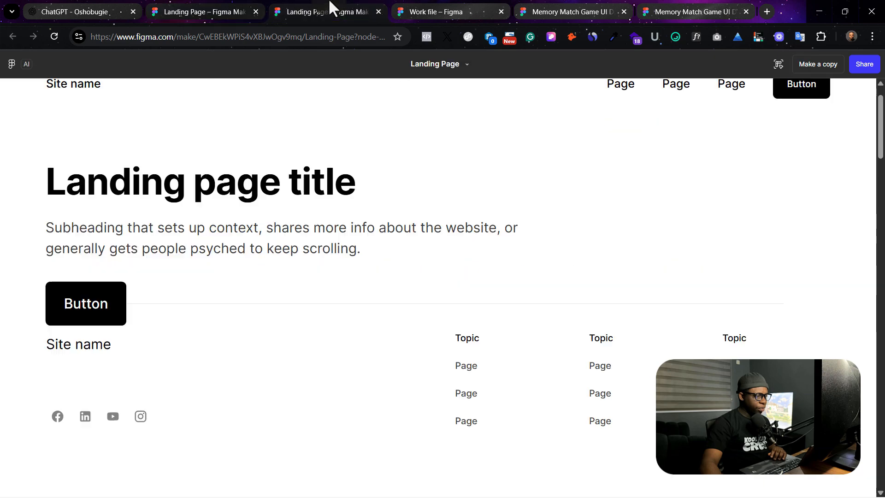
{"action": "scroll", "coordinate": [484, 306], "scroll_direction": "down", "scroll_amount": 10}
{"action": "scroll", "coordinate": [483, 306], "scroll_direction": "down", "scroll_amount": 15}
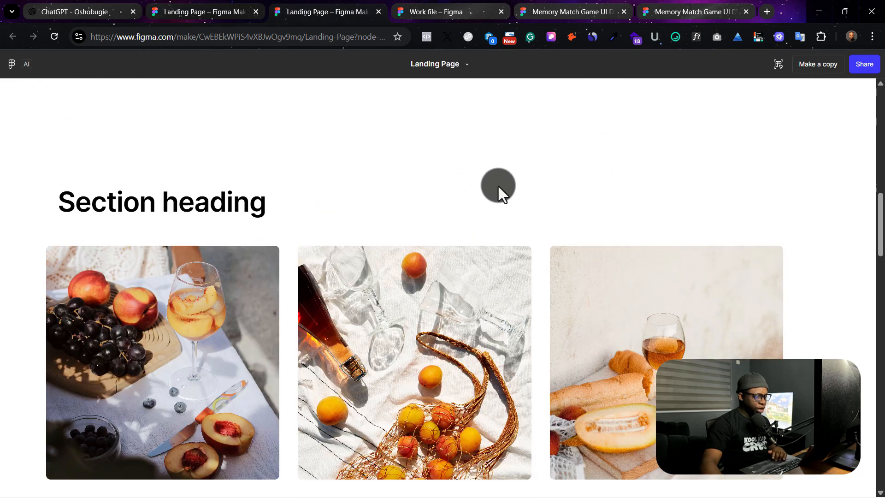
{"action": "scroll", "coordinate": [501, 290], "scroll_direction": "down", "scroll_amount": 15}
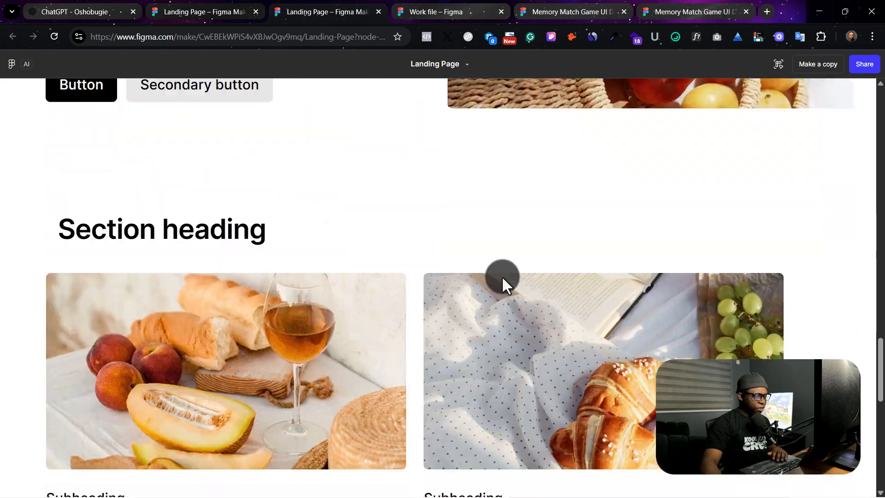
{"action": "scroll", "coordinate": [502, 278], "scroll_direction": "up", "scroll_amount": 20}
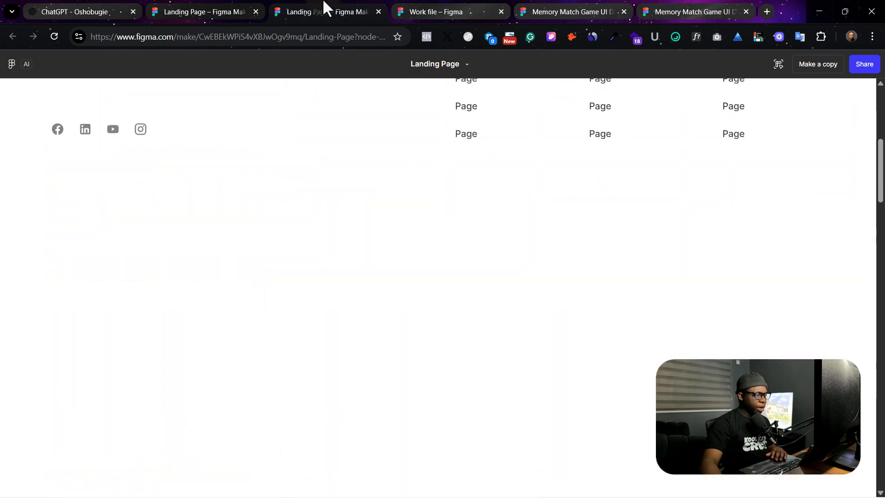
Step: Return to the Landing Page file in Figma Make and request the change "fix the footer position"
{"action": "left_click", "coordinate": [441, 6]}
{"action": "left_click", "coordinate": [222, 9]}
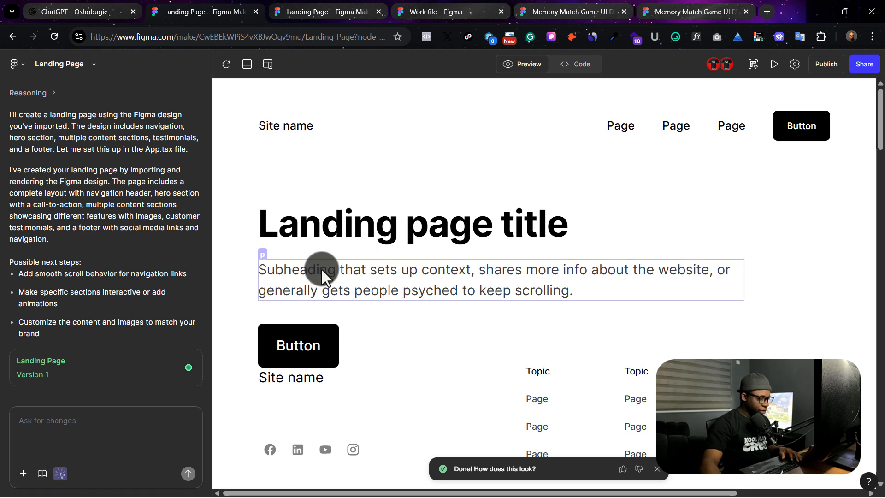
{"action": "left_click", "coordinate": [219, 407]}
{"action": "left_click", "coordinate": [53, 401]}
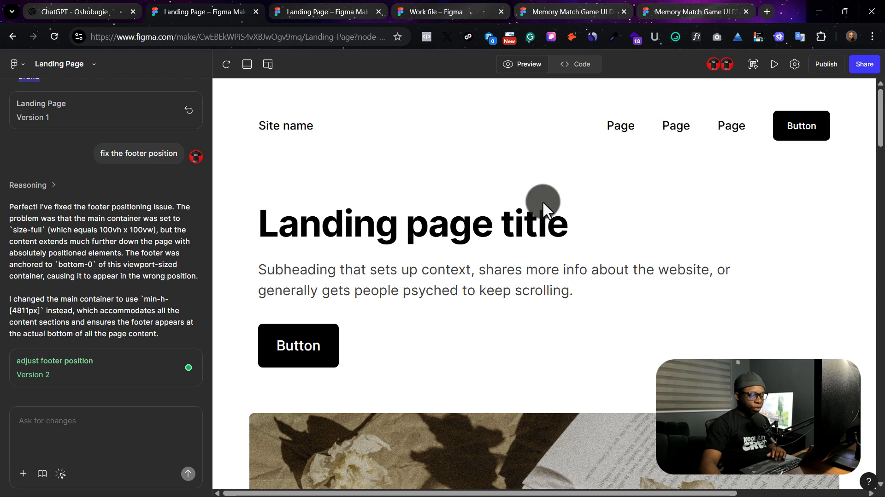
Step: Examine the revised landing page preview from hero to footer, including the full width of the closing section
{"action": "scroll", "coordinate": [542, 201], "scroll_direction": "down", "scroll_amount": 10}
{"action": "scroll", "coordinate": [542, 200], "scroll_direction": "down", "scroll_amount": 10}
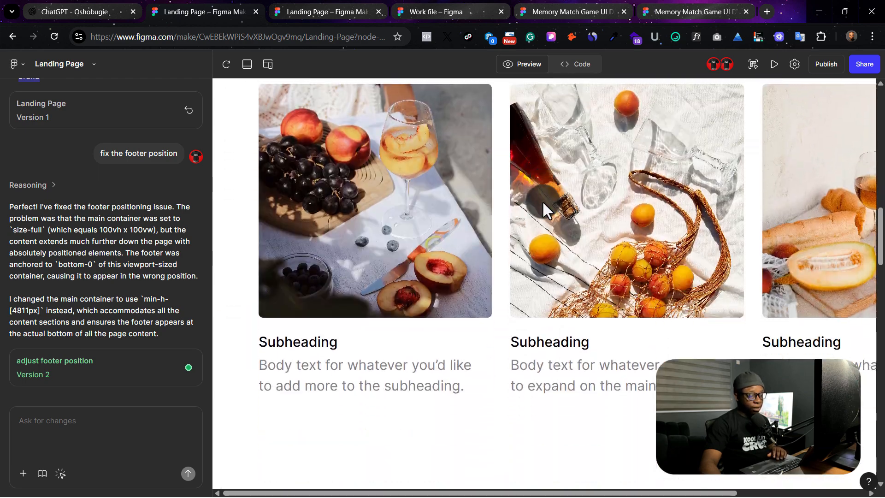
{"action": "scroll", "coordinate": [554, 198], "scroll_direction": "down", "scroll_amount": 10}
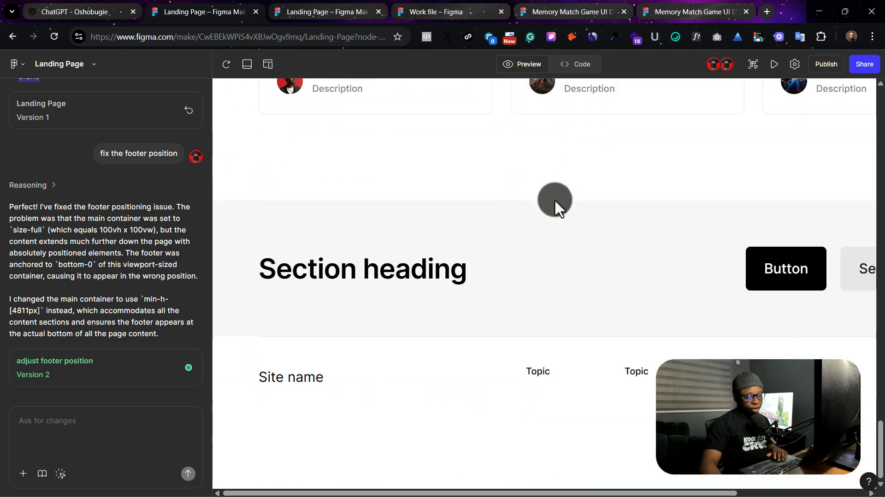
{"action": "scroll", "coordinate": [804, 369], "scroll_direction": "up", "scroll_amount": 1}
{"action": "scroll", "coordinate": [805, 364], "scroll_direction": "right", "scroll_amount": 5}
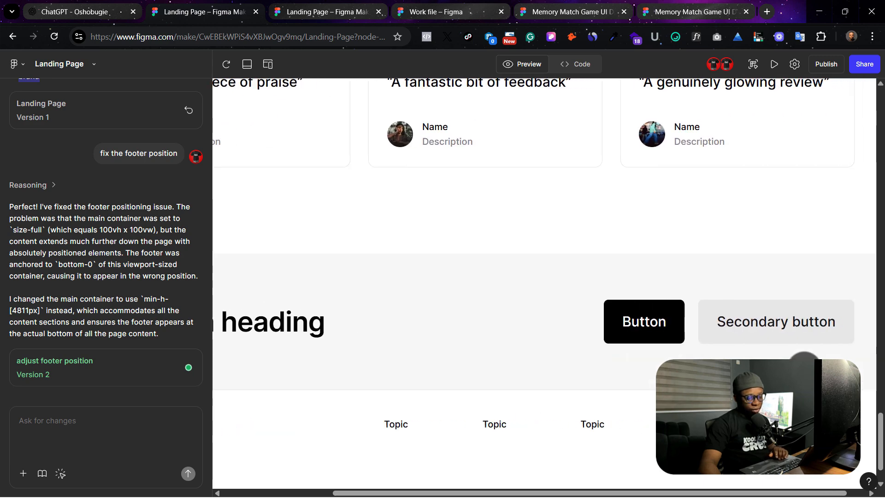
{"action": "scroll", "coordinate": [805, 364], "scroll_direction": "left", "scroll_amount": 4}
{"action": "scroll", "coordinate": [403, 263], "scroll_direction": "up", "scroll_amount": 5}
{"action": "scroll", "coordinate": [398, 262], "scroll_direction": "up", "scroll_amount": 8}
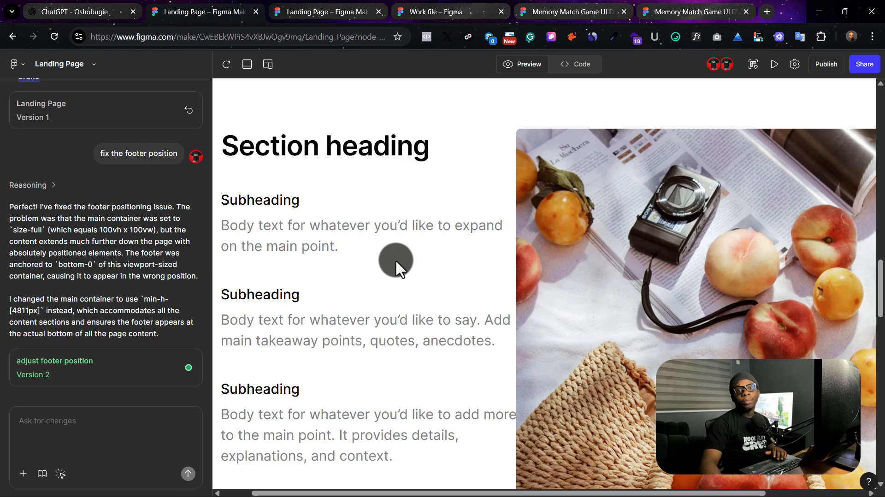
{"action": "scroll", "coordinate": [394, 254], "scroll_direction": "up", "scroll_amount": 15}
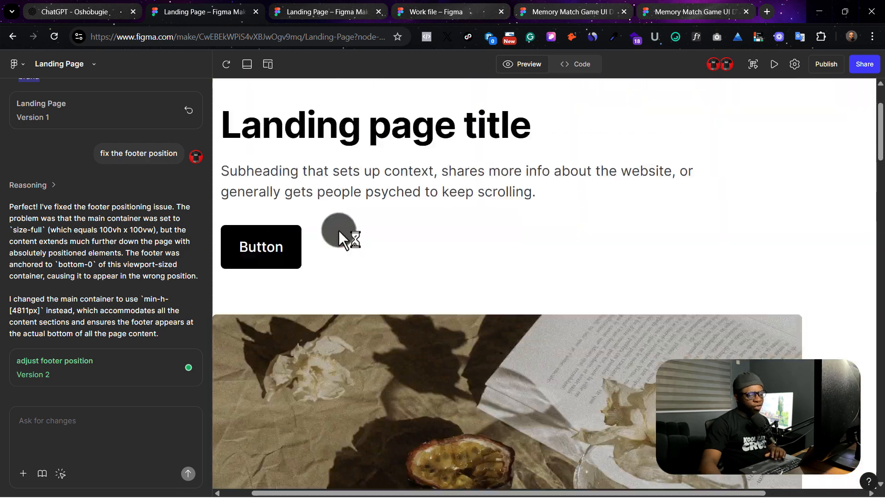
{"action": "scroll", "coordinate": [339, 230], "scroll_direction": "up", "scroll_amount": 2}
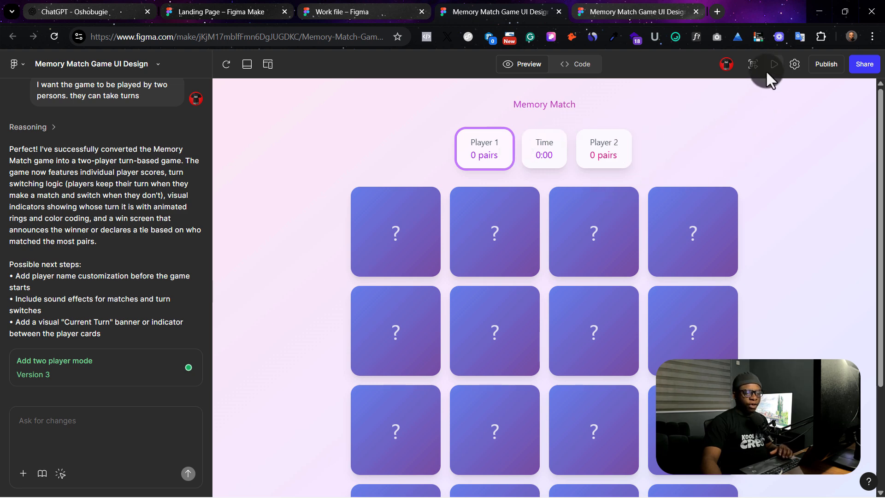
Step: Look over the two-player board in the Memory Match Game UI Design file and copy its preview as design layers
{"action": "scroll", "coordinate": [424, 289], "scroll_direction": "down", "scroll_amount": 3}
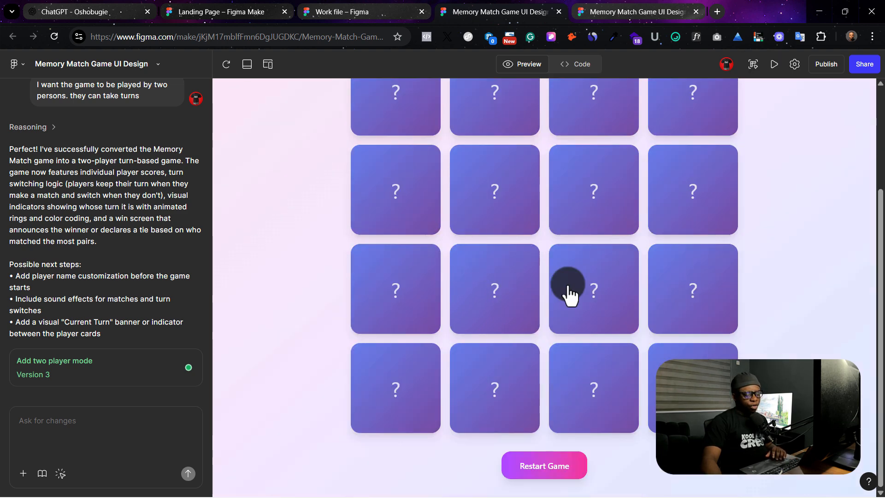
{"action": "scroll", "coordinate": [521, 281], "scroll_direction": "up", "scroll_amount": 3}
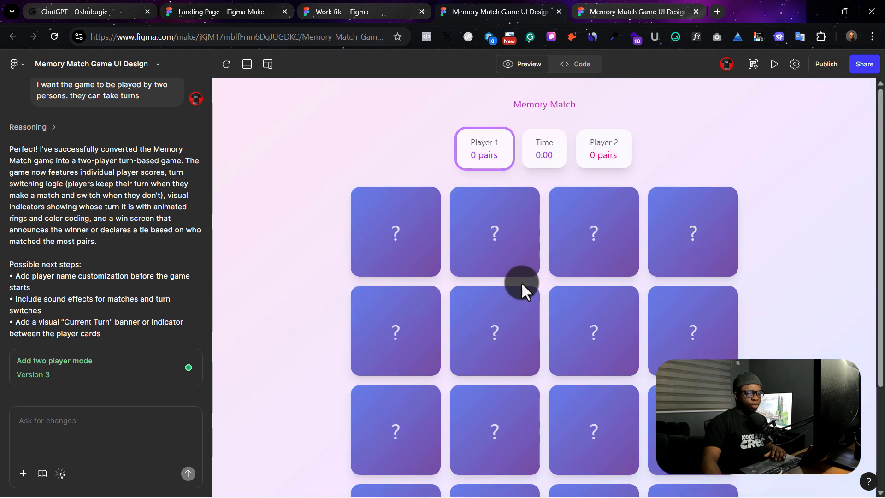
{"action": "left_click", "coordinate": [754, 63]}
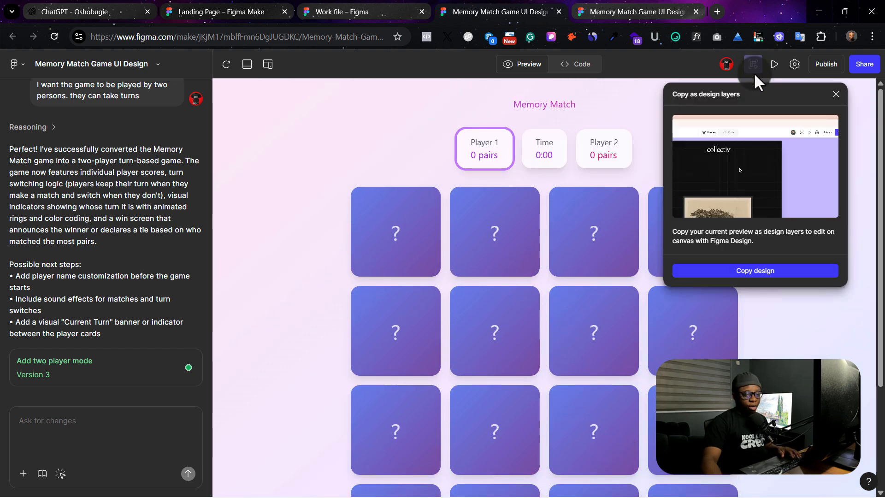
{"action": "left_click", "coordinate": [750, 271]}
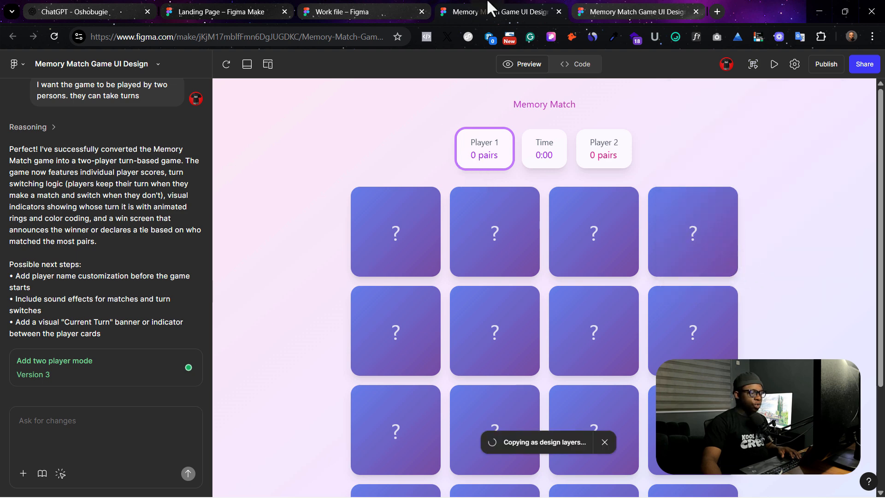
Step: Switch to the Work file and paste the copied game design on Page 1, in the empty canvas below the existing frames
{"action": "left_click", "coordinate": [383, 10]}
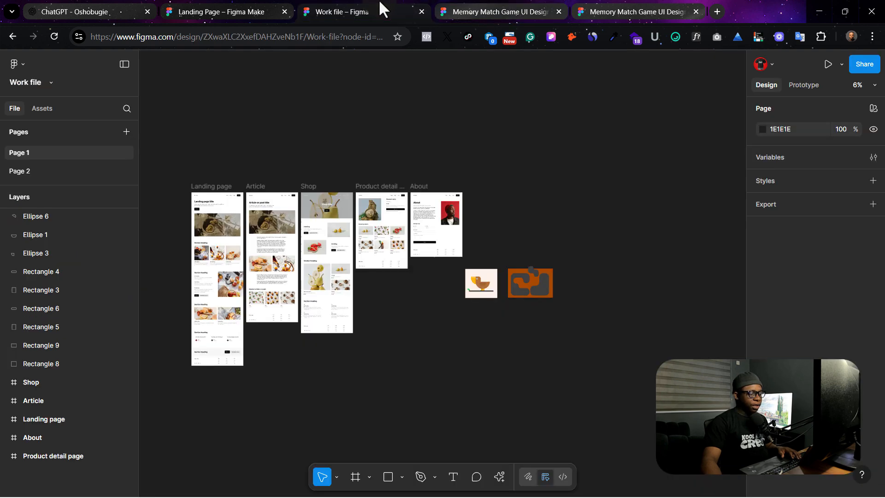
{"action": "scroll", "coordinate": [481, 345], "scroll_direction": "down", "scroll_amount": 2}
{"action": "right_click", "coordinate": [467, 340]}
{"action": "left_click", "coordinate": [490, 346]}
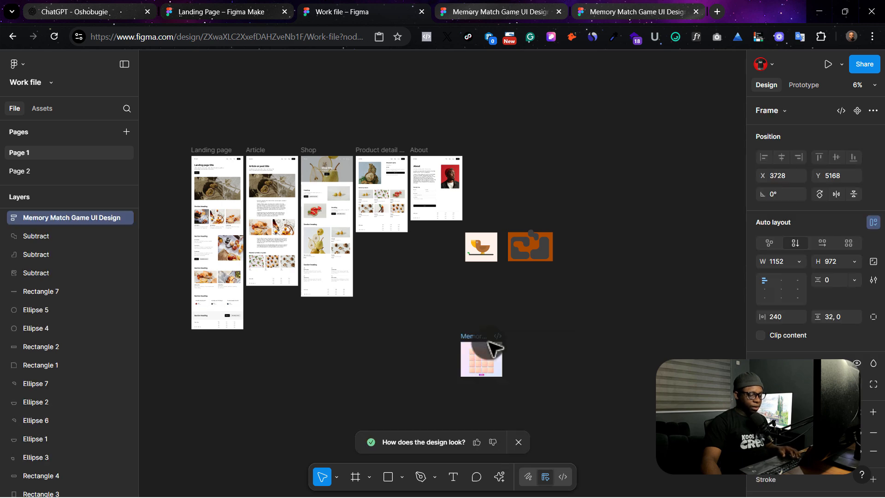
Step: Inspect the pasted Memory Match frame at 100% zoom, checking the card grid and the player score boxes
{"action": "key", "text": "shift+2"}
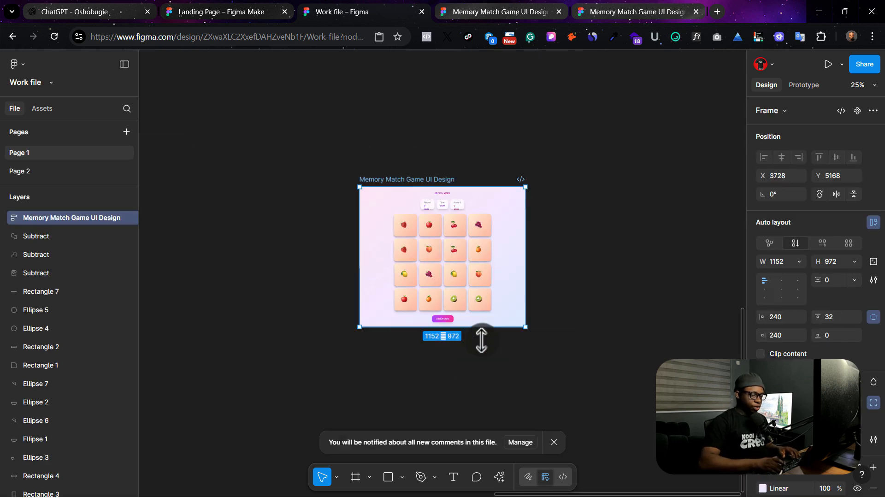
{"action": "key", "text": "shift+0"}
{"action": "scroll", "coordinate": [516, 184], "scroll_direction": "down", "scroll_amount": 1}
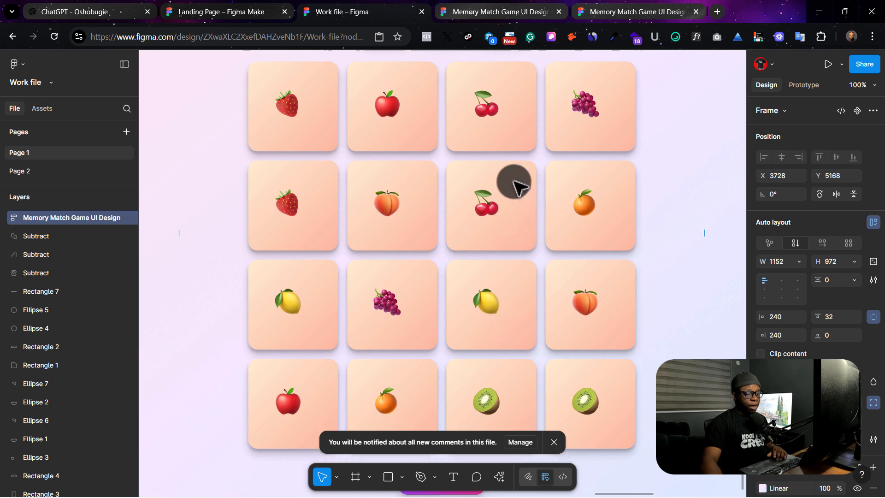
{"action": "scroll", "coordinate": [544, 281], "scroll_direction": "down", "scroll_amount": 2}
{"action": "scroll", "coordinate": [567, 376], "scroll_direction": "up", "scroll_amount": 3}
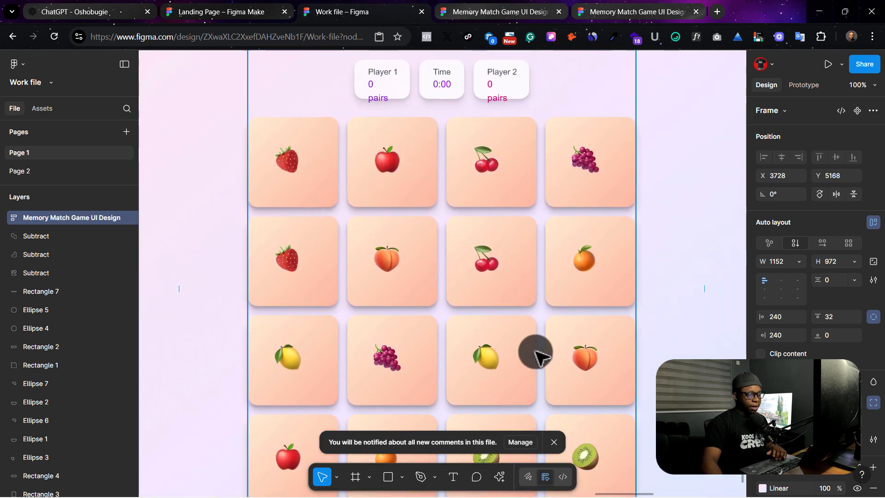
{"action": "scroll", "coordinate": [537, 355], "scroll_direction": "up", "scroll_amount": 2}
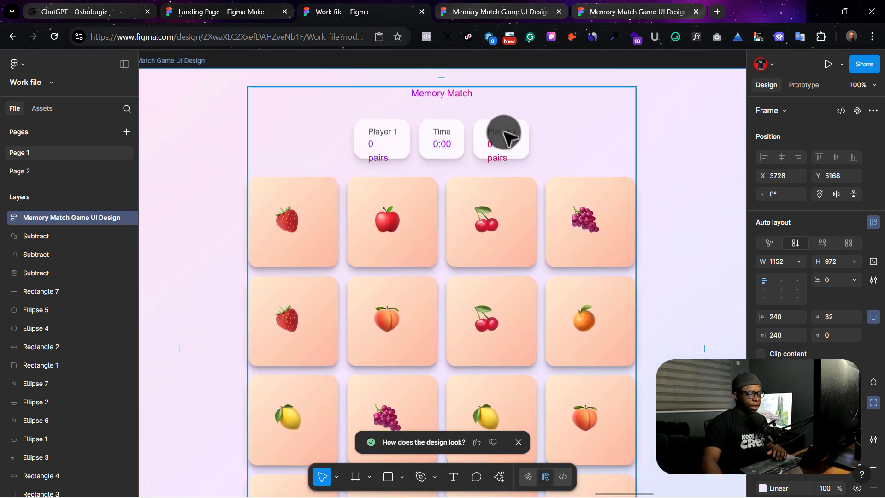
Step: Widen the "0 pairs" text in the Player 2 score box to 54 px so it fits on one line
{"action": "double_click", "coordinate": [505, 133]}
{"action": "double_click", "coordinate": [506, 134]}
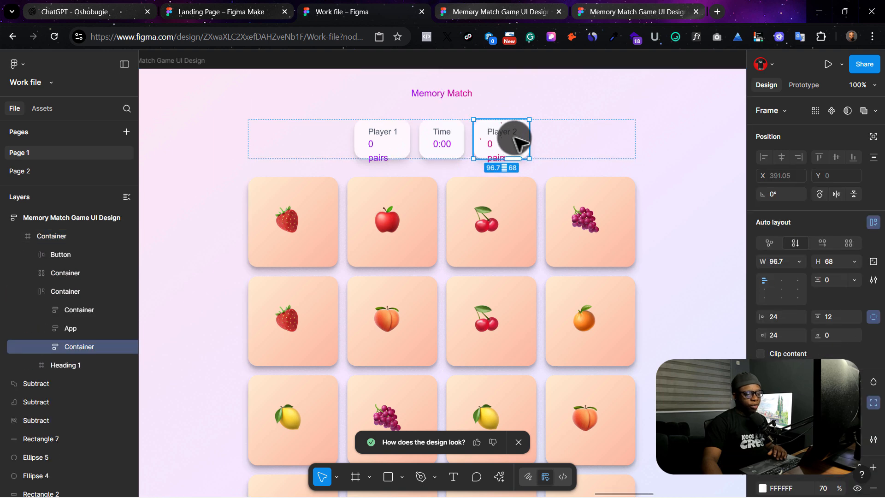
{"action": "mouse_move", "coordinate": [528, 136]}
{"action": "left_mouse_down"}
{"action": "mouse_move", "coordinate": [627, 127]}
{"action": "mouse_move", "coordinate": [514, 133]}
{"action": "left_mouse_up"}
{"action": "double_click", "coordinate": [504, 133]}
{"action": "left_click", "coordinate": [493, 155]}
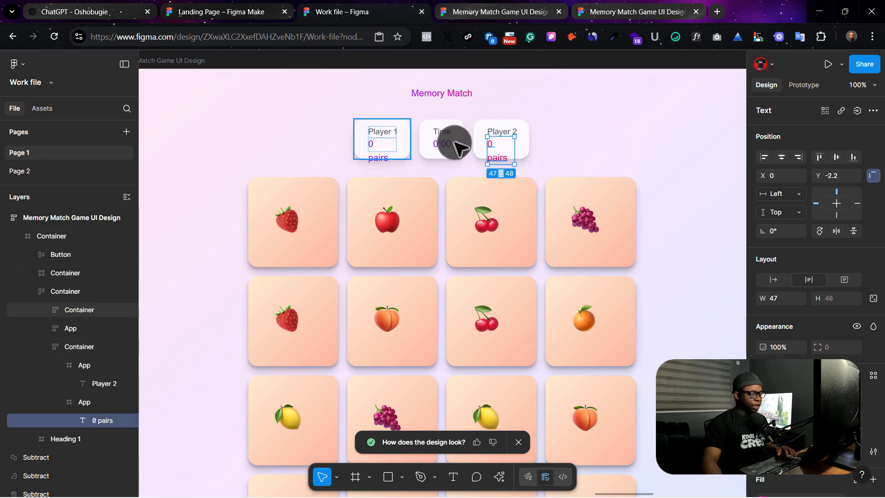
{"action": "mouse_move", "coordinate": [516, 151]}
{"action": "left_mouse_down"}
{"action": "mouse_move", "coordinate": [532, 146]}
{"action": "mouse_move", "coordinate": [514, 146]}
{"action": "left_mouse_up"}
Step: Compare the pasted card grid with the Memory Match Game UI Design preview, and select the pasted game frame back in the Work file
{"action": "scroll", "coordinate": [555, 235], "scroll_direction": "down", "scroll_amount": 3}
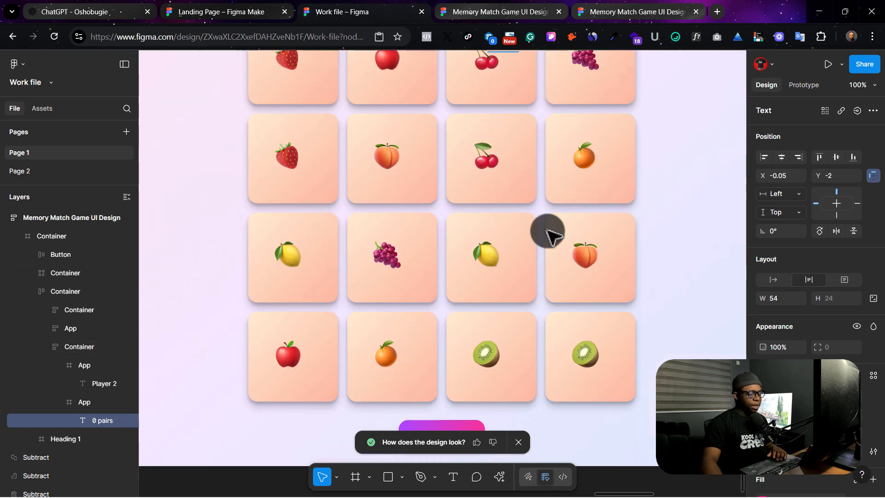
{"action": "scroll", "coordinate": [548, 227], "scroll_direction": "up", "scroll_amount": 3}
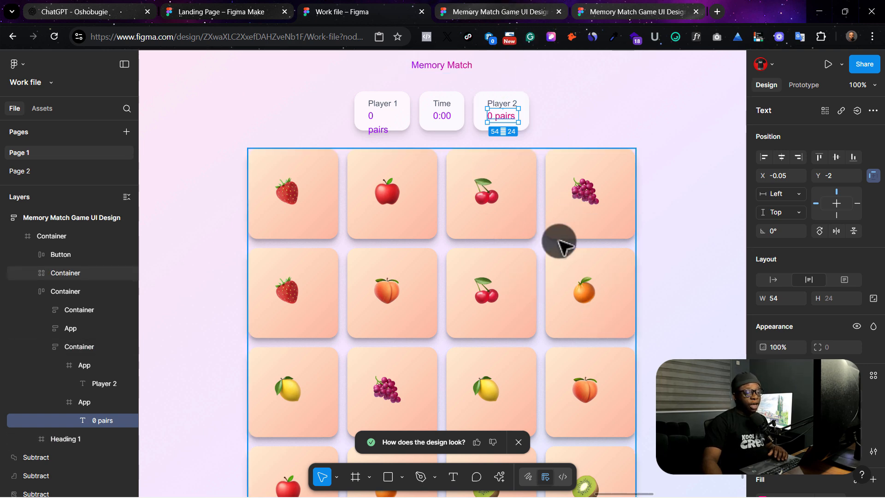
{"action": "left_click", "coordinate": [509, 11]}
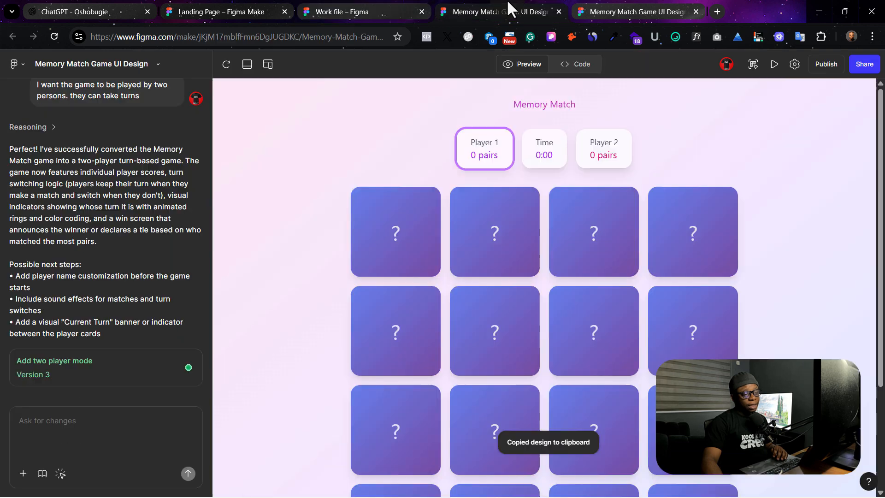
{"action": "scroll", "coordinate": [623, 243], "scroll_direction": "down", "scroll_amount": 1}
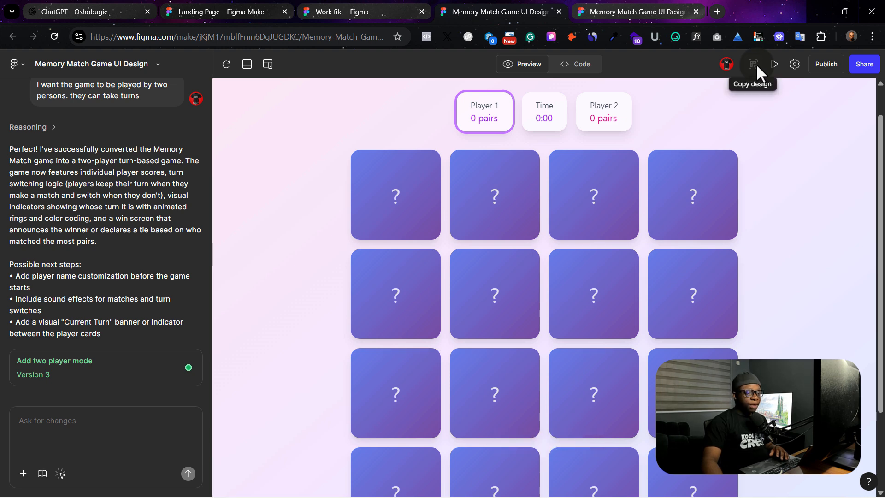
{"action": "left_click", "coordinate": [369, 10]}
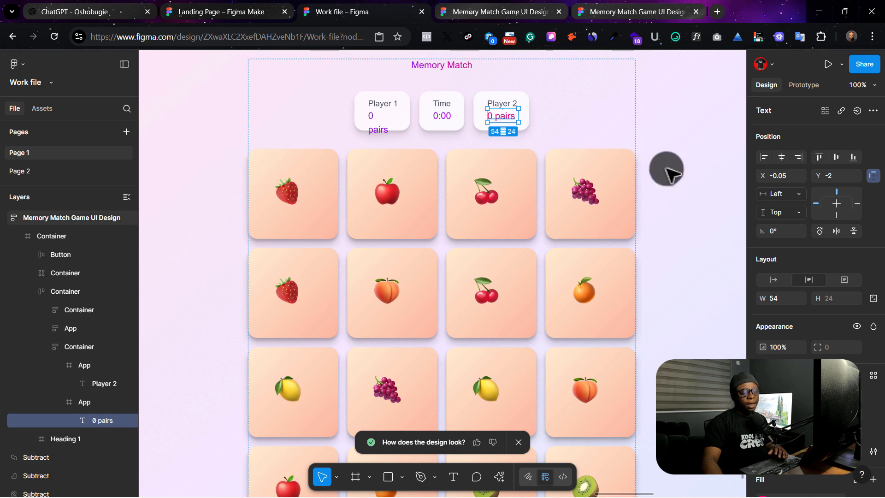
{"action": "left_click", "coordinate": [675, 190]}
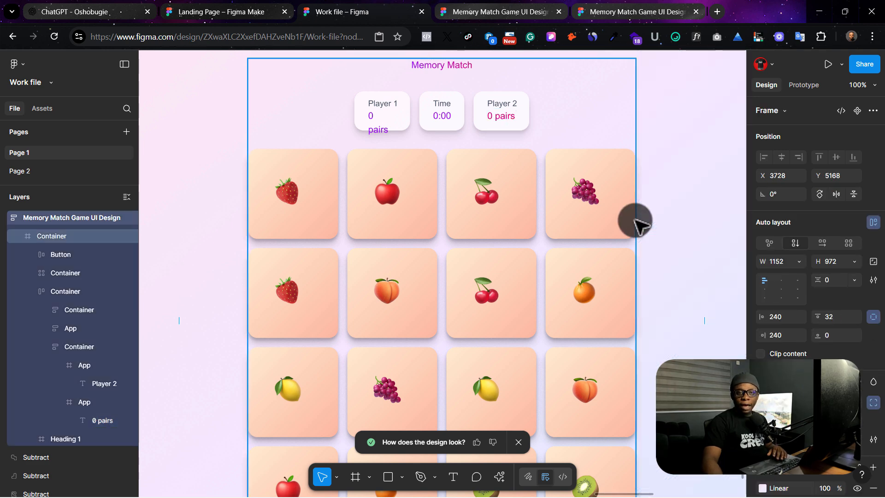